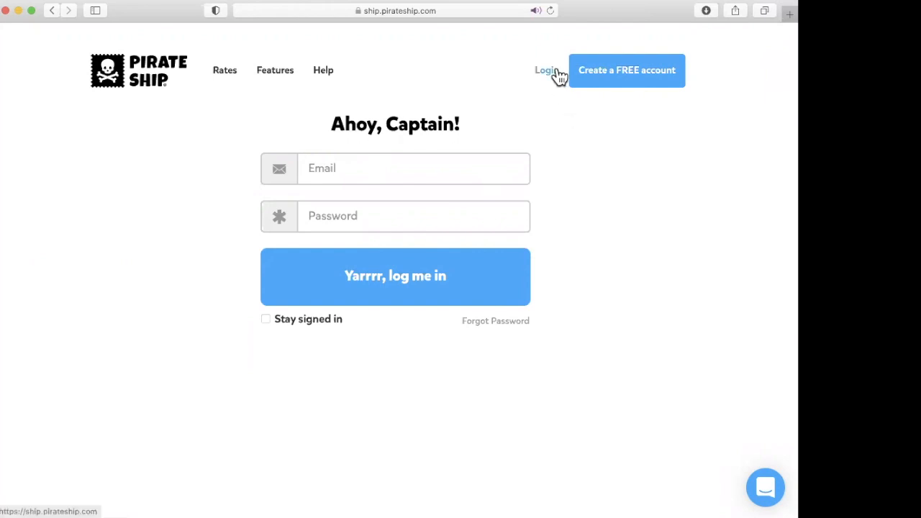
- Open the free account sign-up form and review its login, physical address and return address fields
click(605, 70)
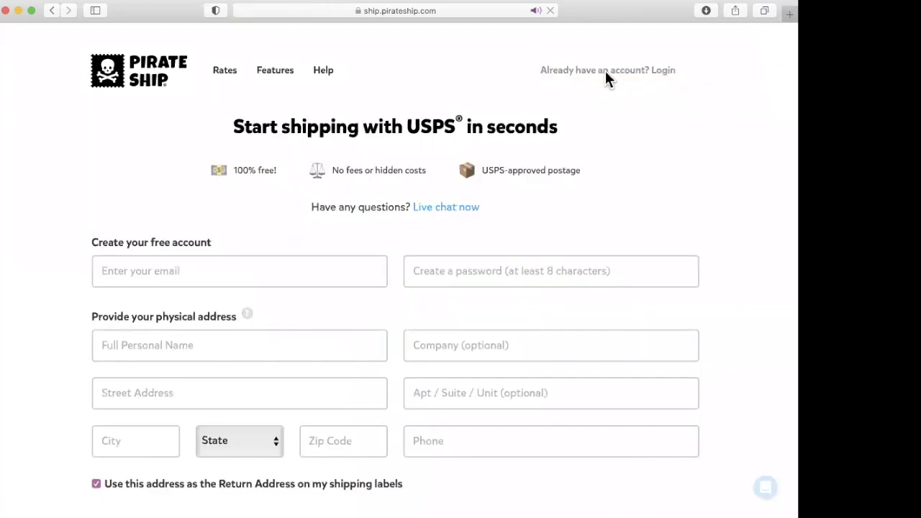
scroll(335, 268, down, 2)
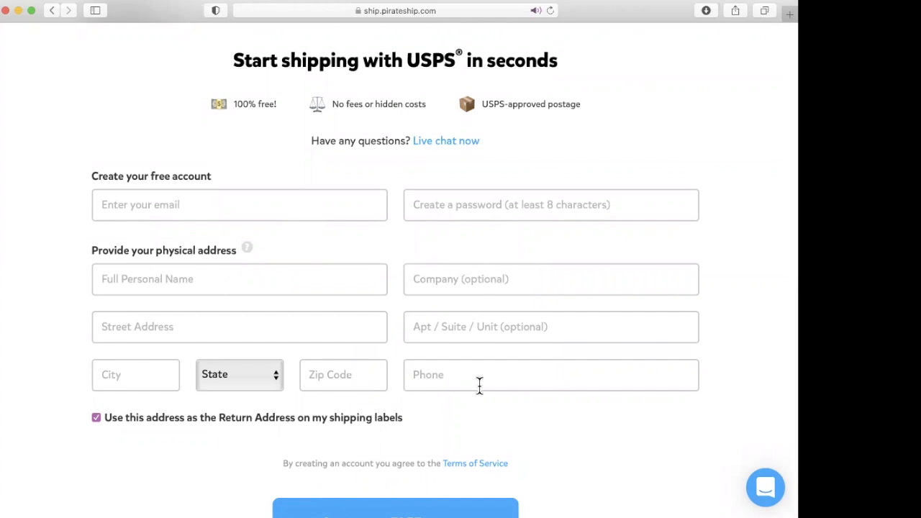
scroll(480, 386, down, 2)
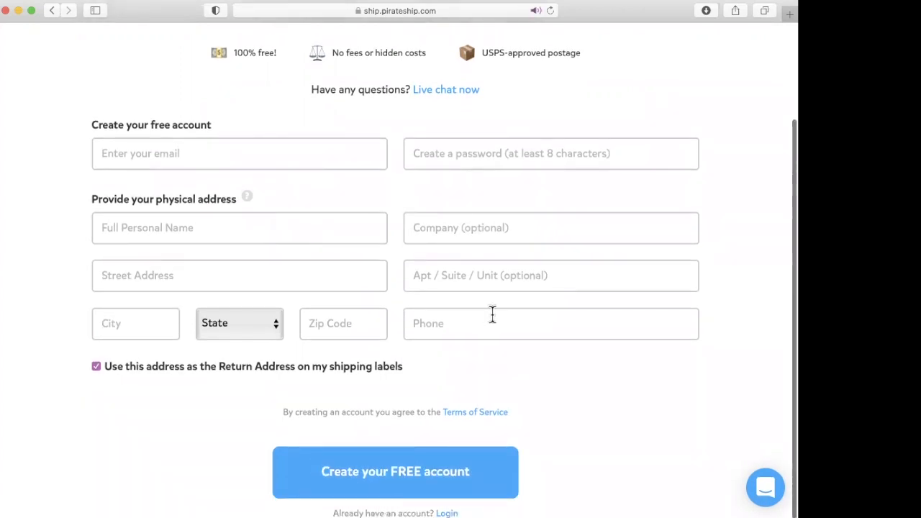
scroll(493, 317, up, 3)
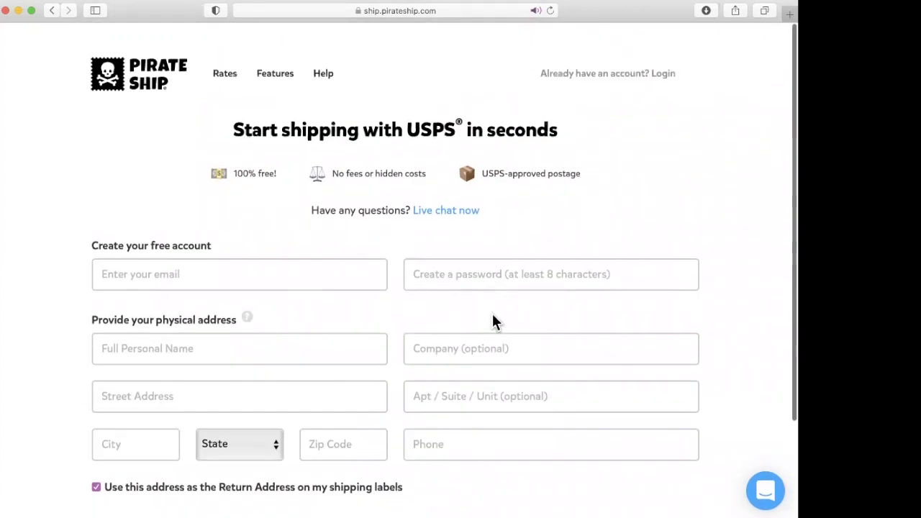
- Log in to the existing account with the saved credentials and start creating a single label
click(638, 77)
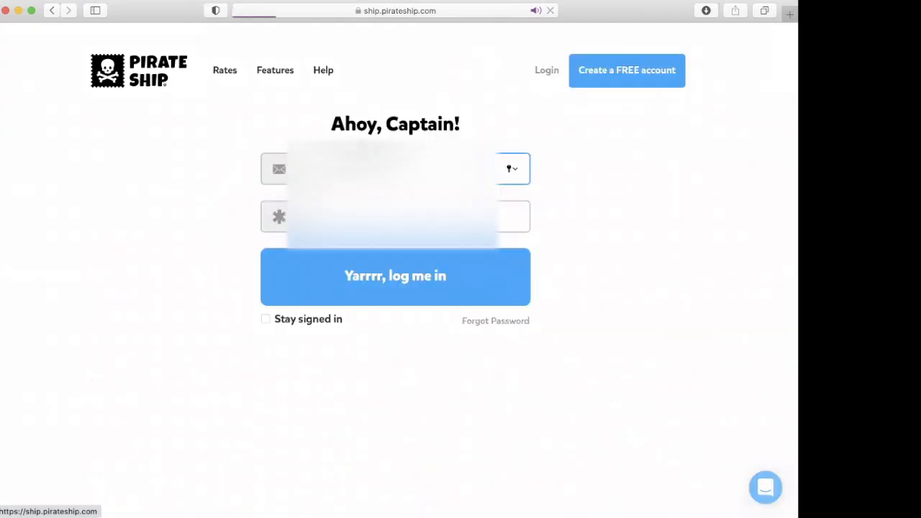
click(370, 286)
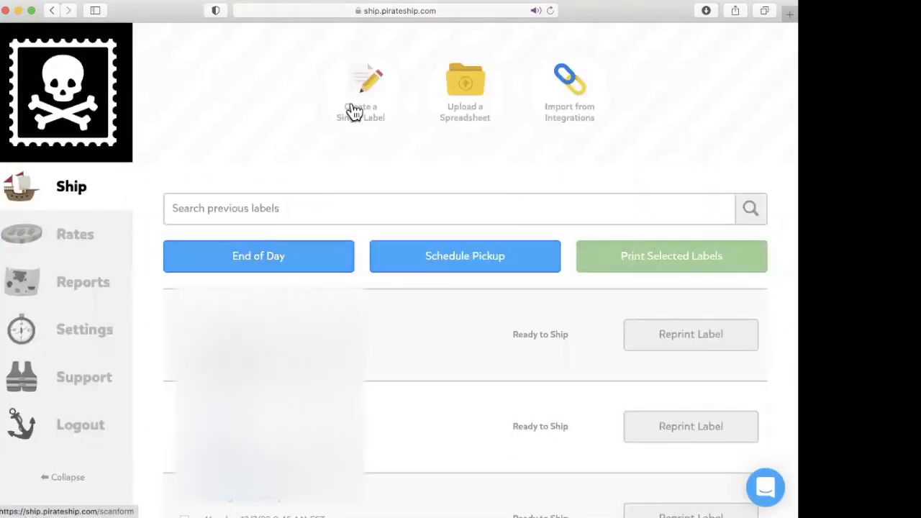
click(361, 101)
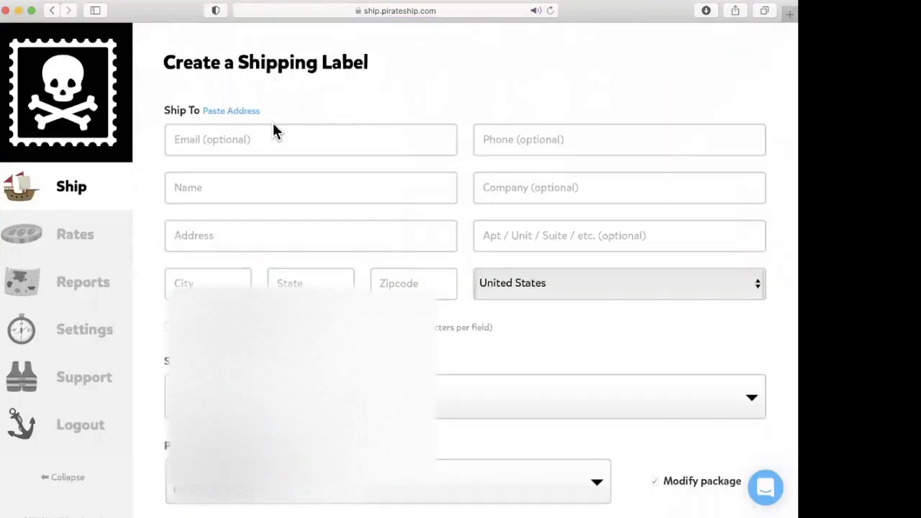
- In the shipping label form, set Ship From to "Don't use saved Ship From Address" for manual address entry
click(234, 142)
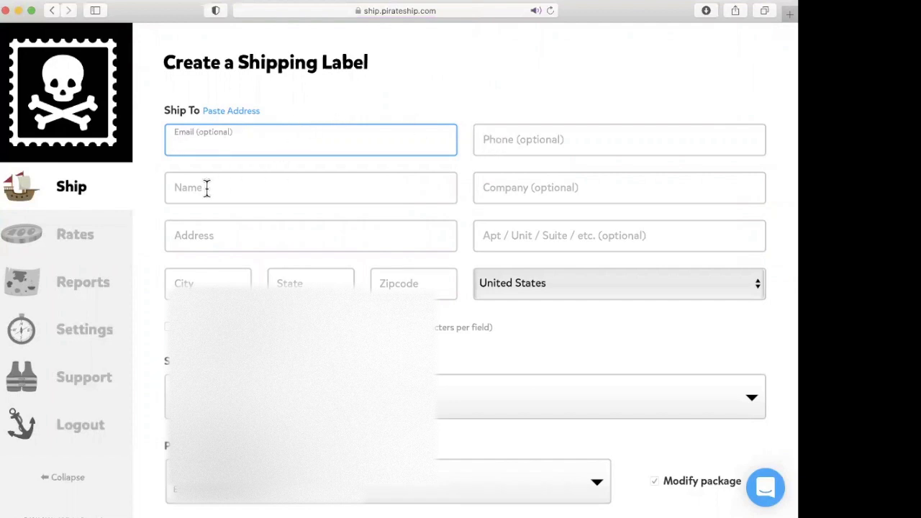
scroll(277, 181, down, 1)
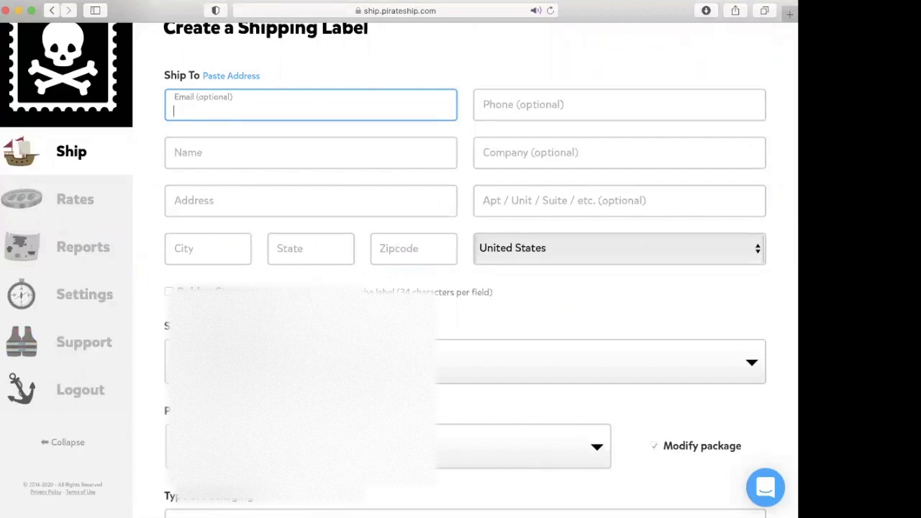
click(464, 362)
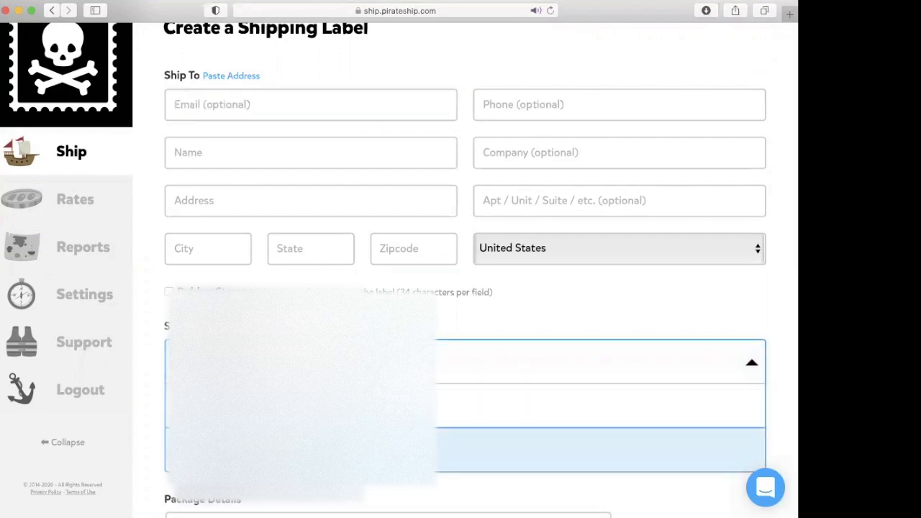
key(Return)
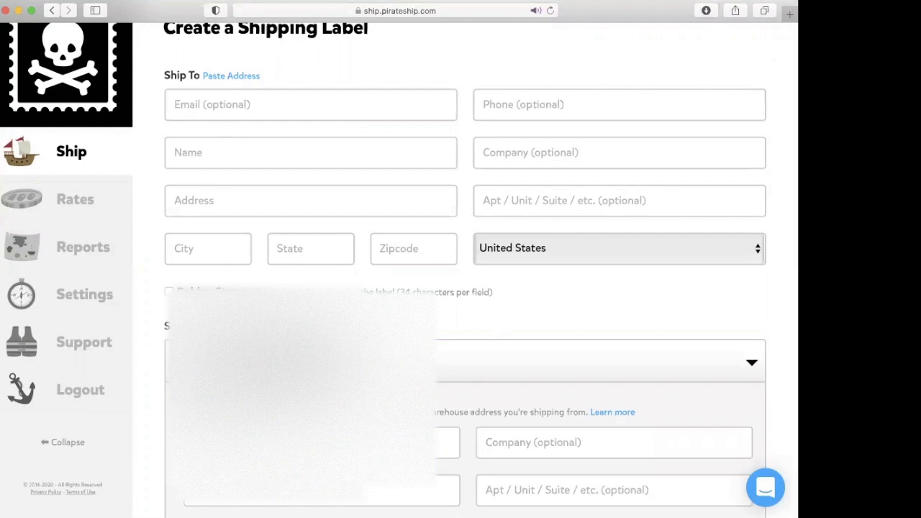
scroll(259, 415, down, 5)
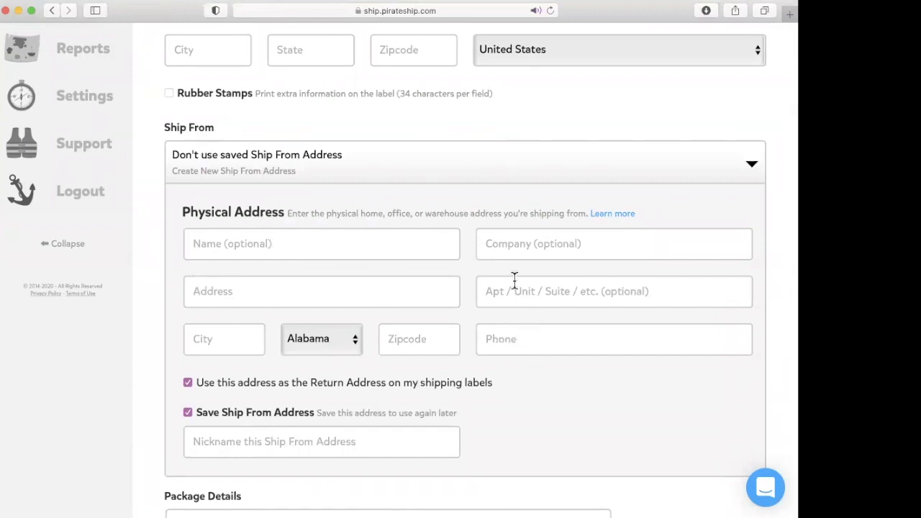
- Choose the saved package "catalog" (11x8", 8 oz) in the label's package details
scroll(515, 368, down, 2)
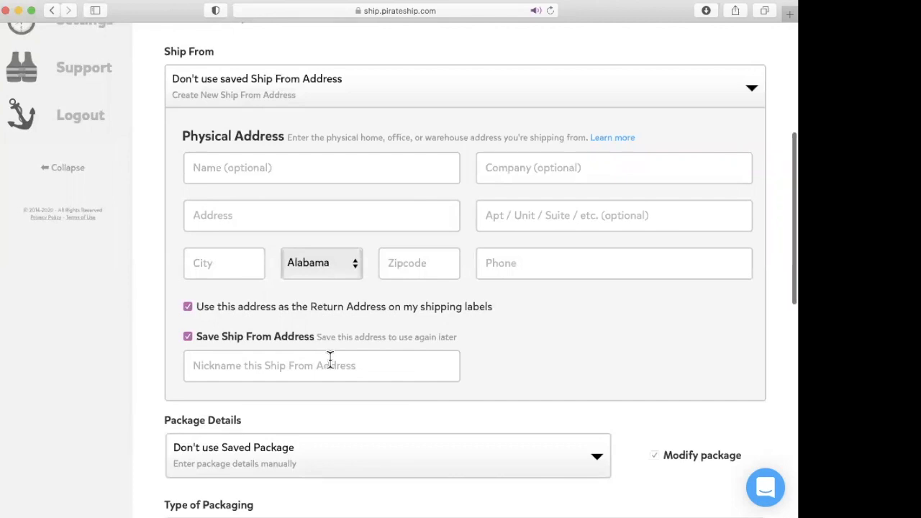
scroll(329, 360, down, 2)
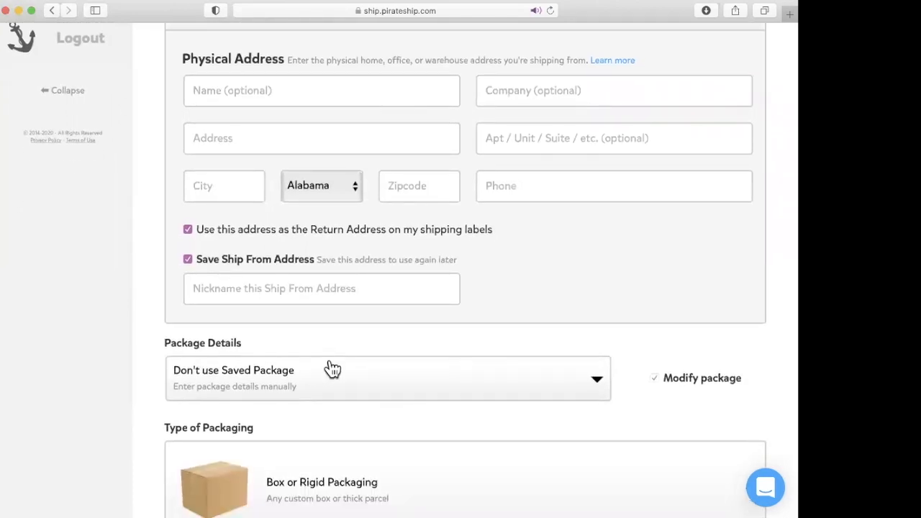
scroll(332, 369, down, 6)
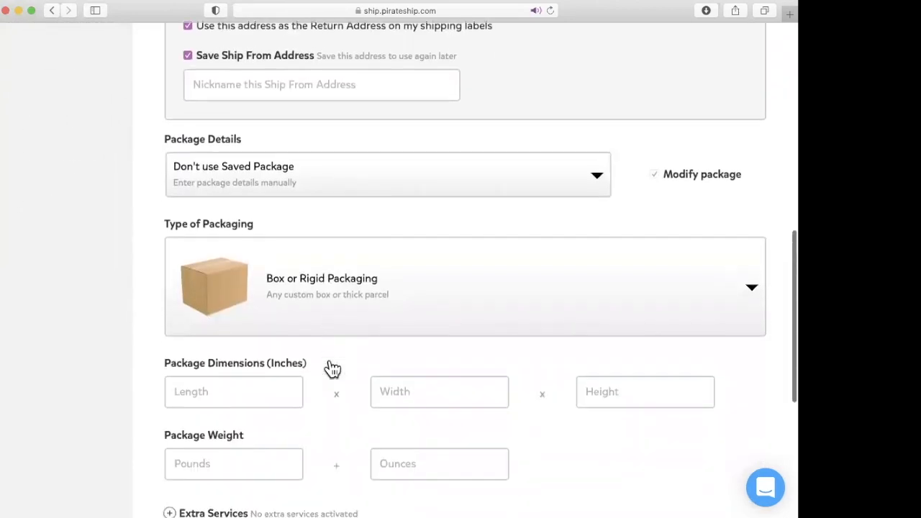
click(279, 153)
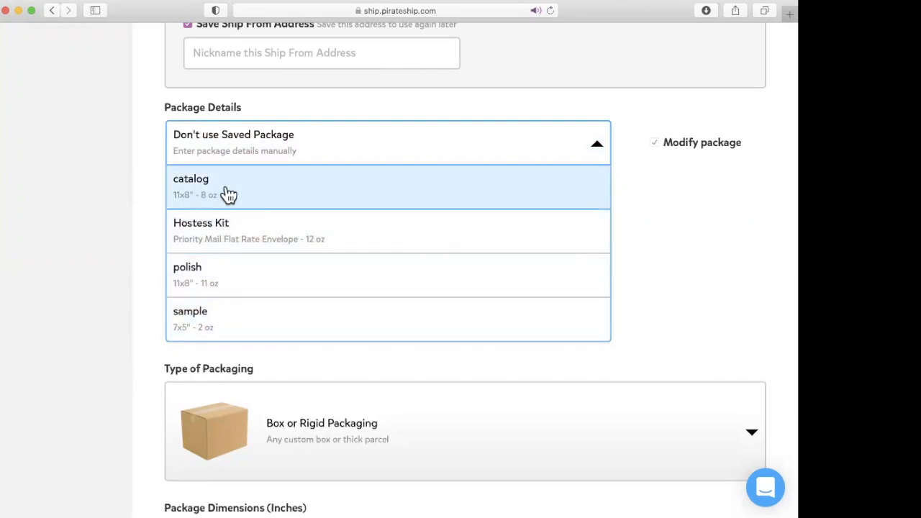
click(233, 197)
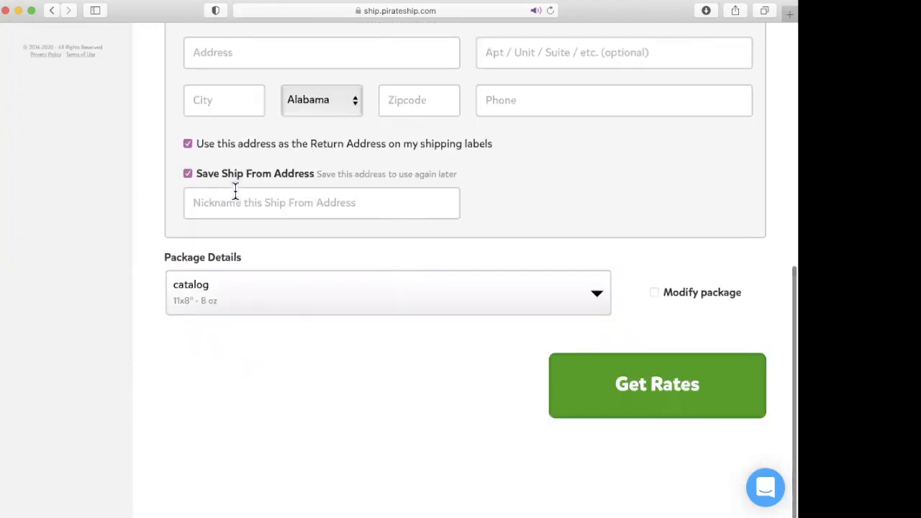
scroll(237, 194, up, 3)
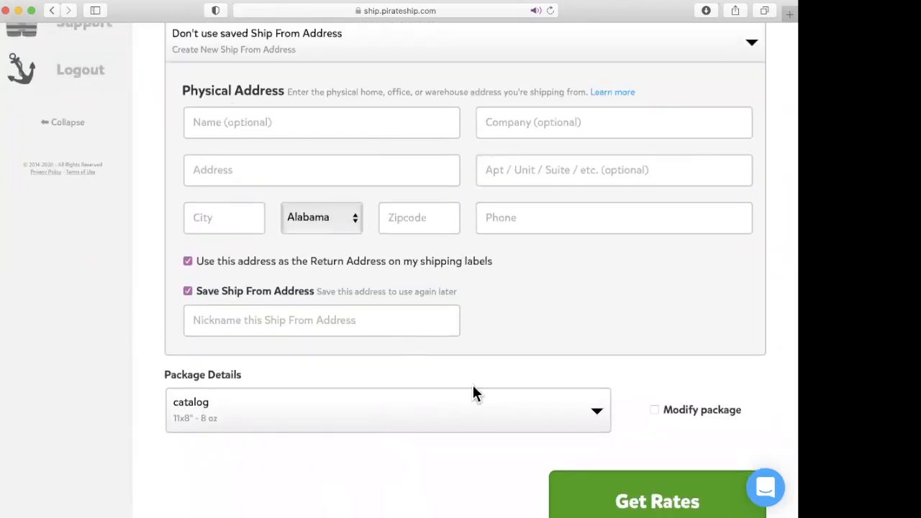
scroll(465, 236, up, 2)
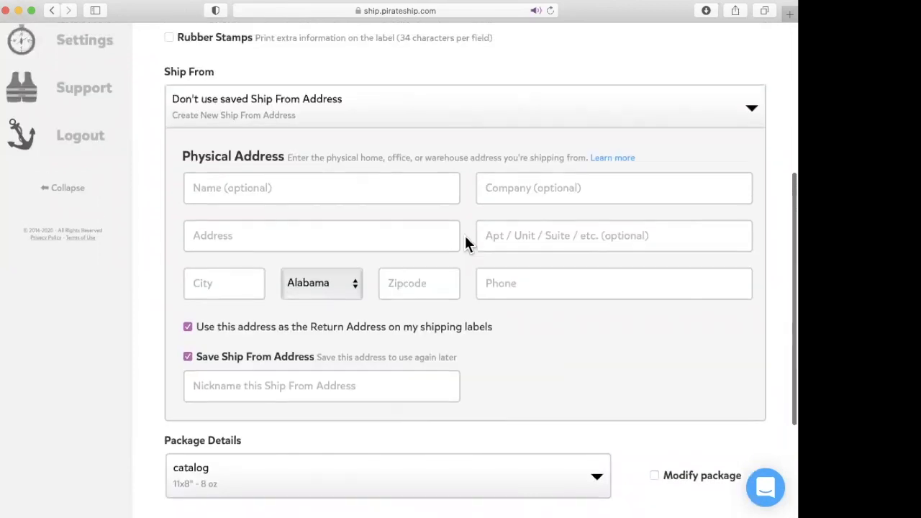
scroll(465, 237, up, 8)
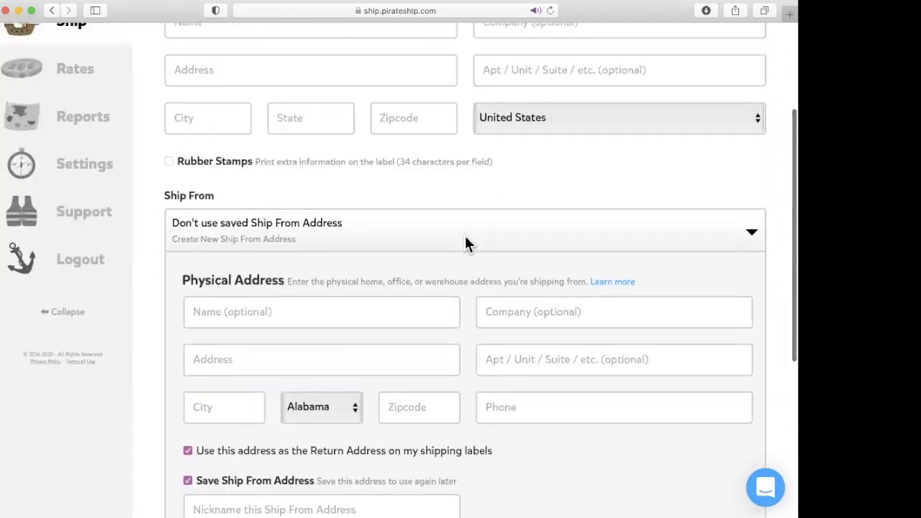
- Examine the packaging types offered in the Quick Rate Quote form, from custom boxes to Priority Mail Express envelopes
click(300, 193)
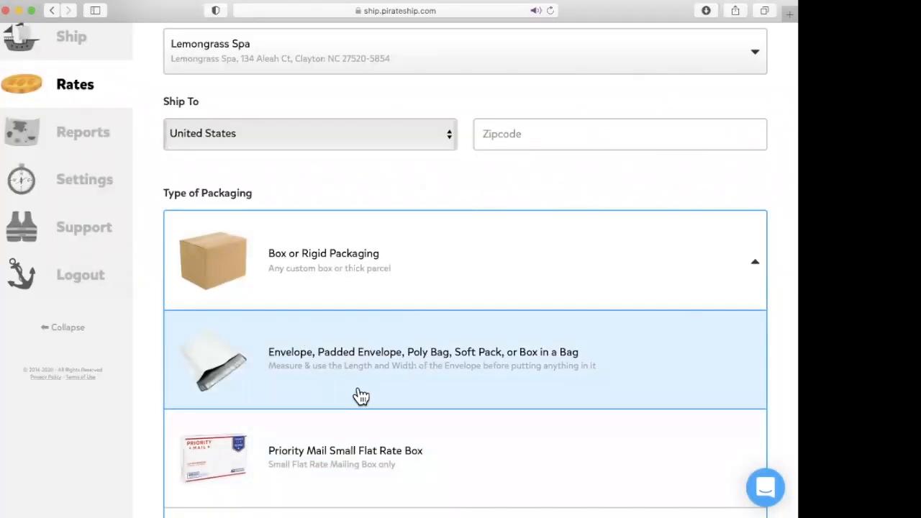
scroll(361, 396, down, 3)
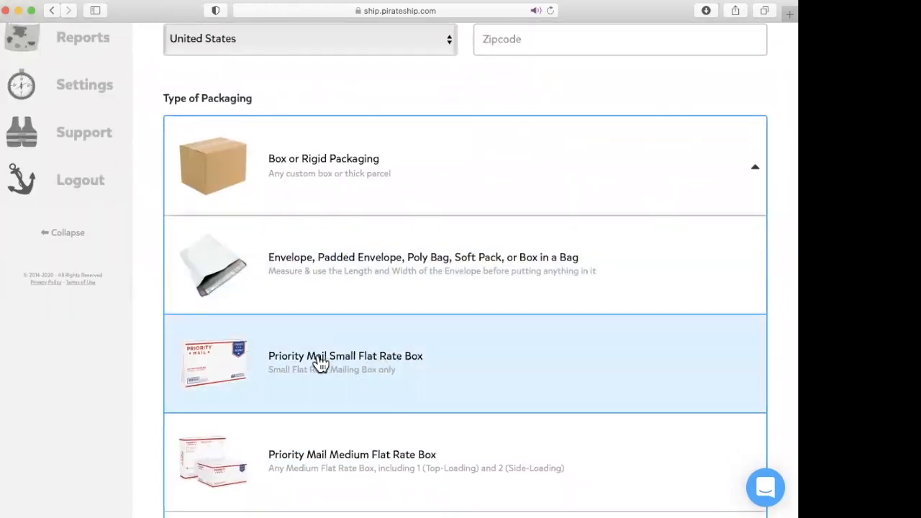
scroll(416, 372, down, 2)
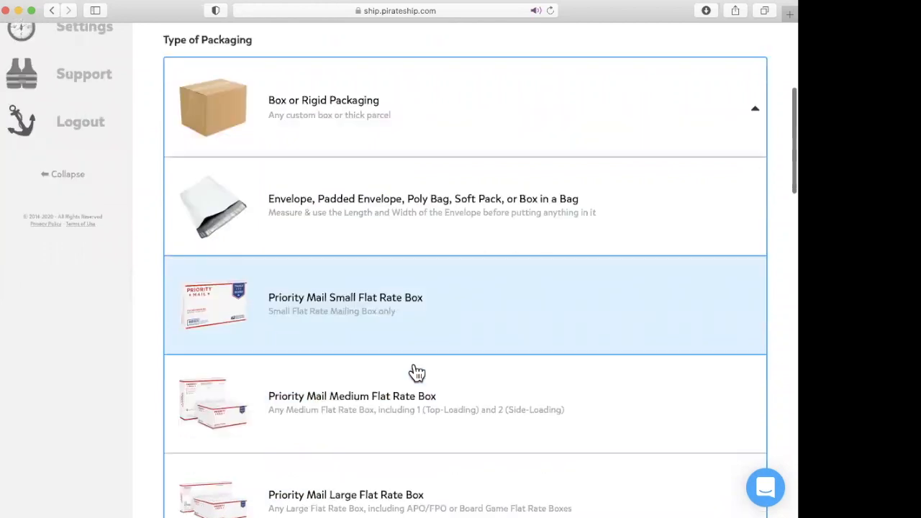
scroll(311, 423, down, 4)
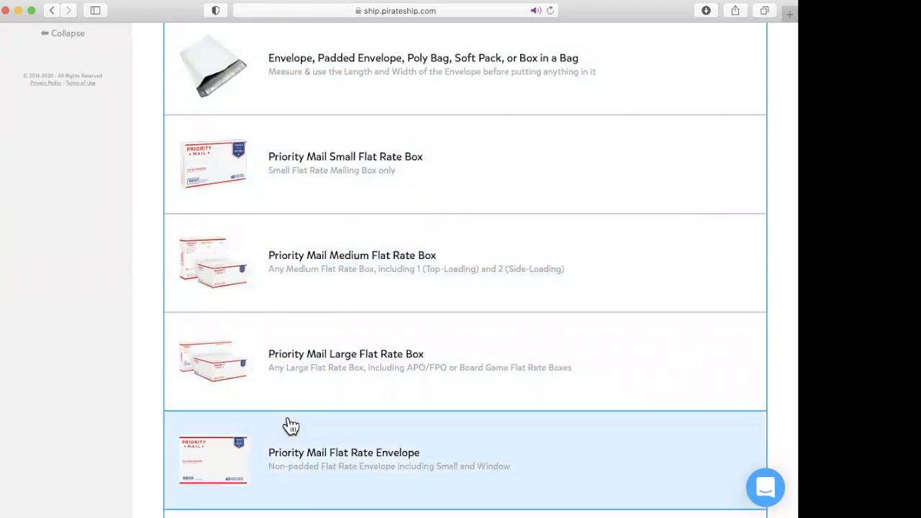
scroll(290, 425, down, 2)
scroll(290, 425, down, 8)
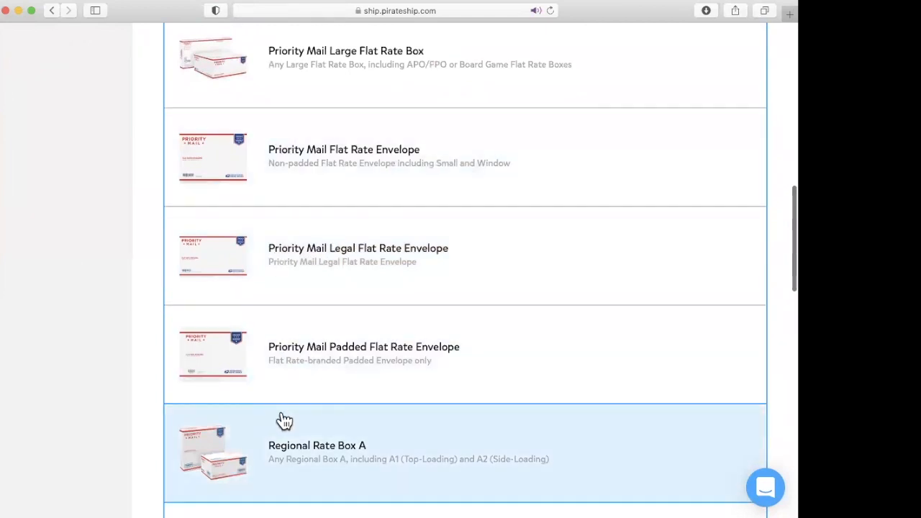
scroll(286, 423, down, 1)
scroll(286, 423, down, 15)
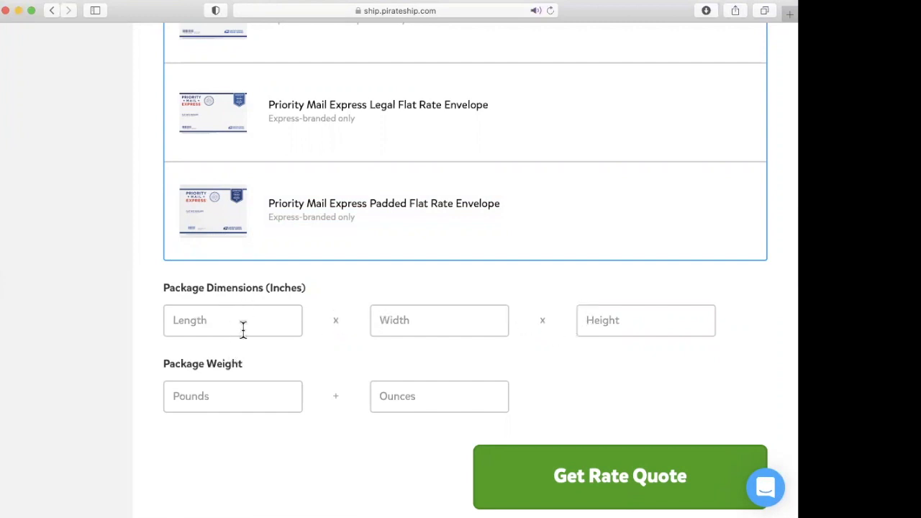
scroll(244, 307, up, 7)
scroll(295, 343, up, 5)
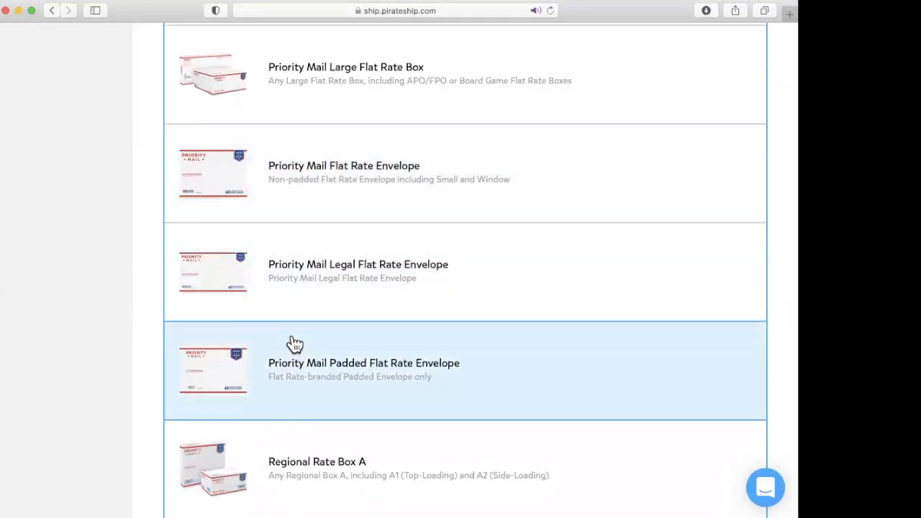
scroll(294, 341, down, 10)
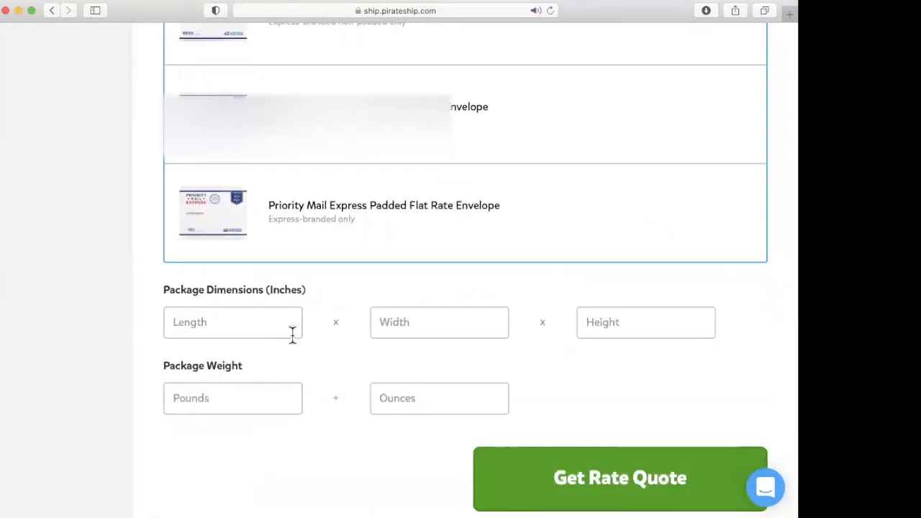
scroll(292, 335, up, 20)
scroll(292, 336, down, 5)
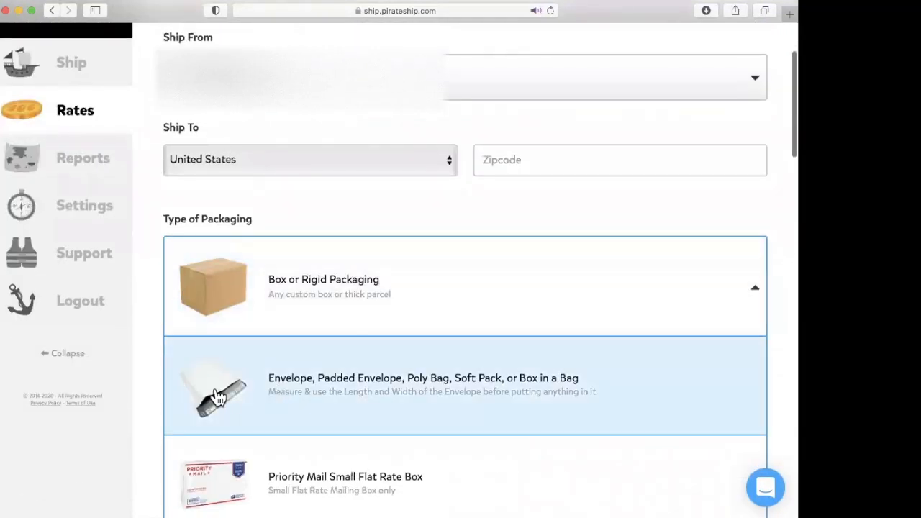
- Select "Envelope, Padded Envelope, Poly Bag, Soft Pack, or Box in a Bag" as packaging, with length 8 and width 11 inches
click(287, 392)
click(245, 405)
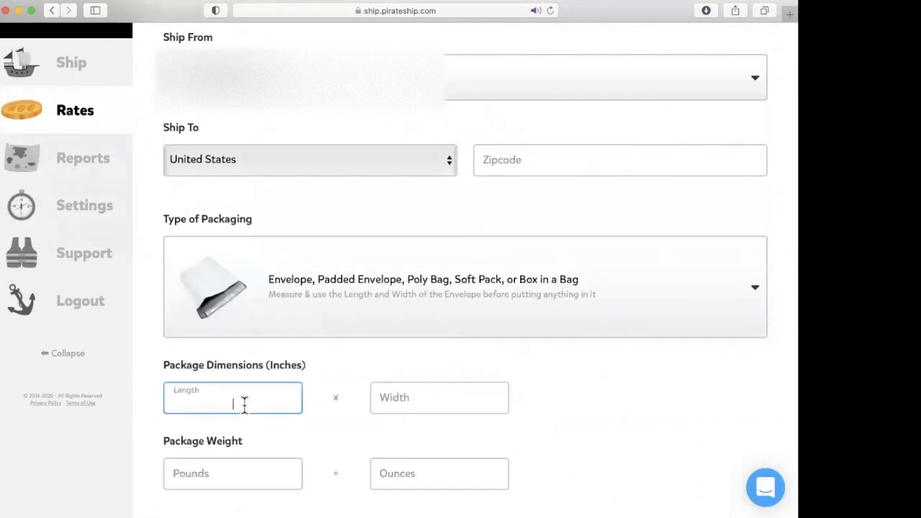
key(Tab)
key(Tab)
scroll(336, 460, down, 2)
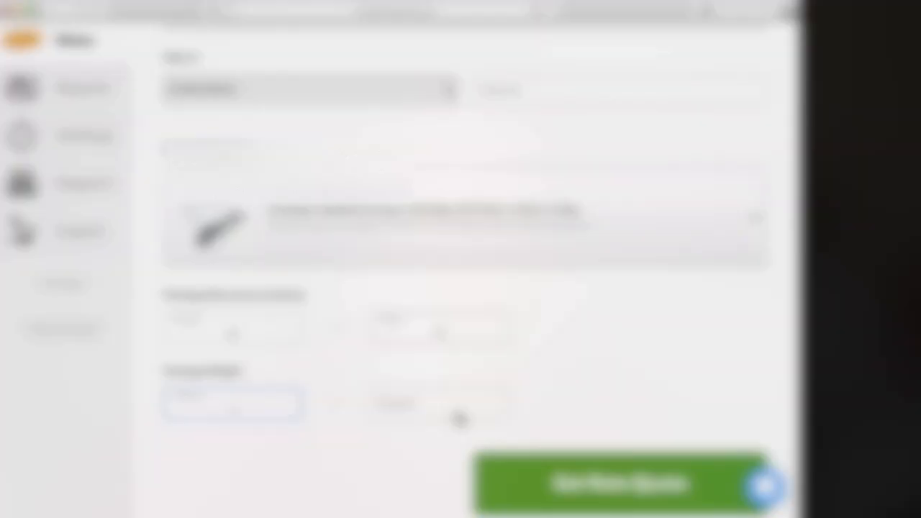
- Set the package weight to 7 ounces and request the rate quote
click(455, 408)
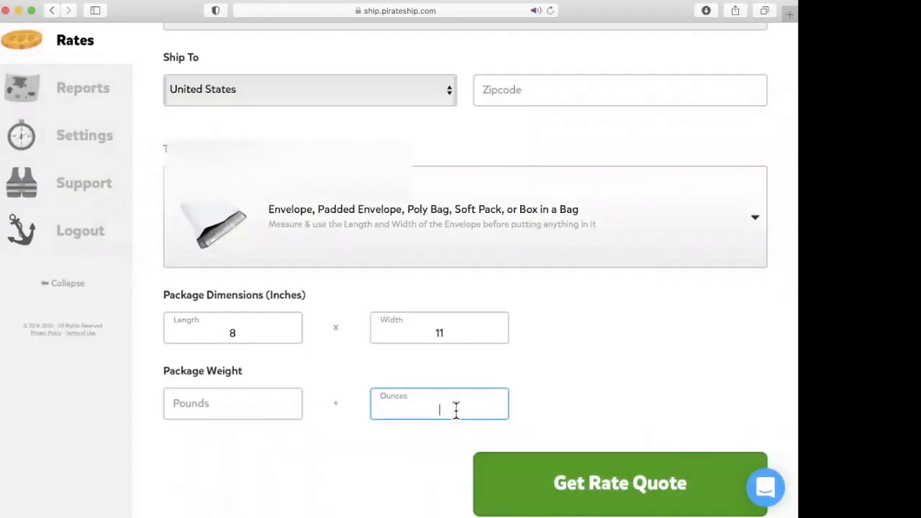
text(7)
click(605, 484)
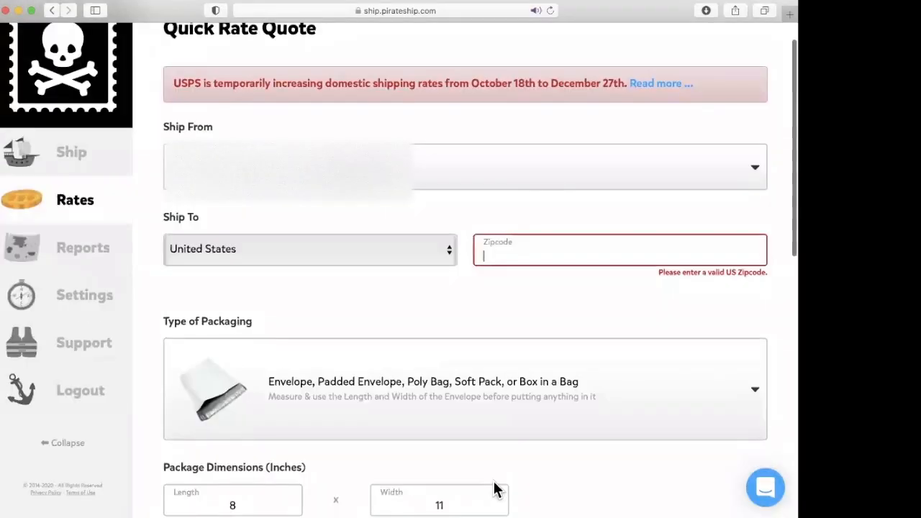
- Enter 27592 as the Ship To zipcode for the rate quote
text(275)
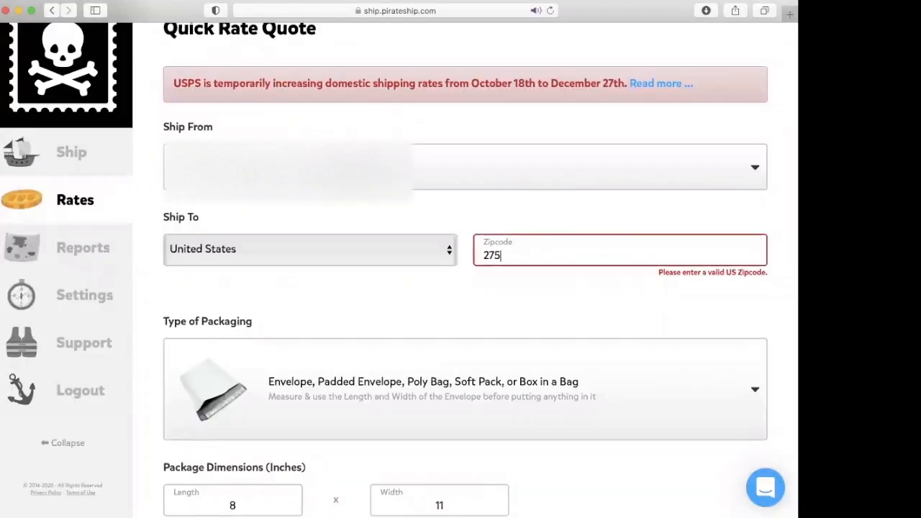
text(92)
scroll(551, 302, down, 6)
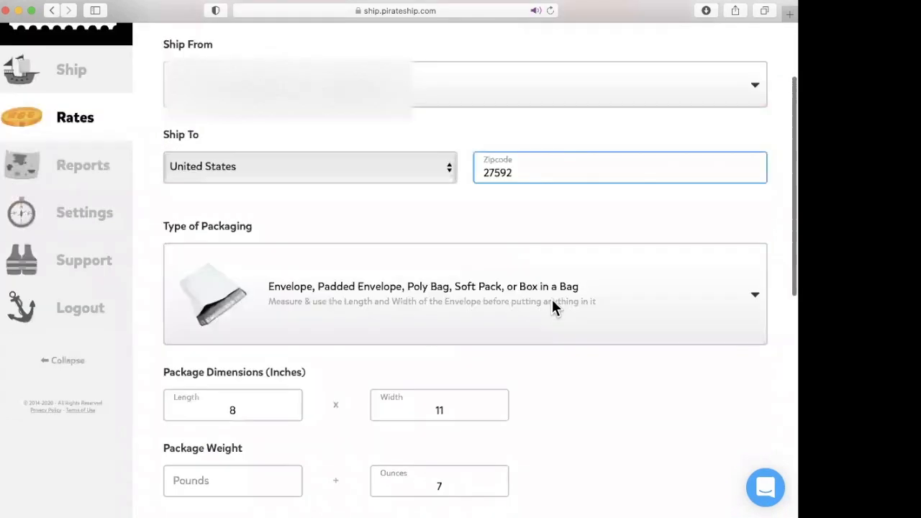
- Get the rate quote for the envelope and compare the offered USPS services, from First Class Package to Priority Mail Express
click(608, 234)
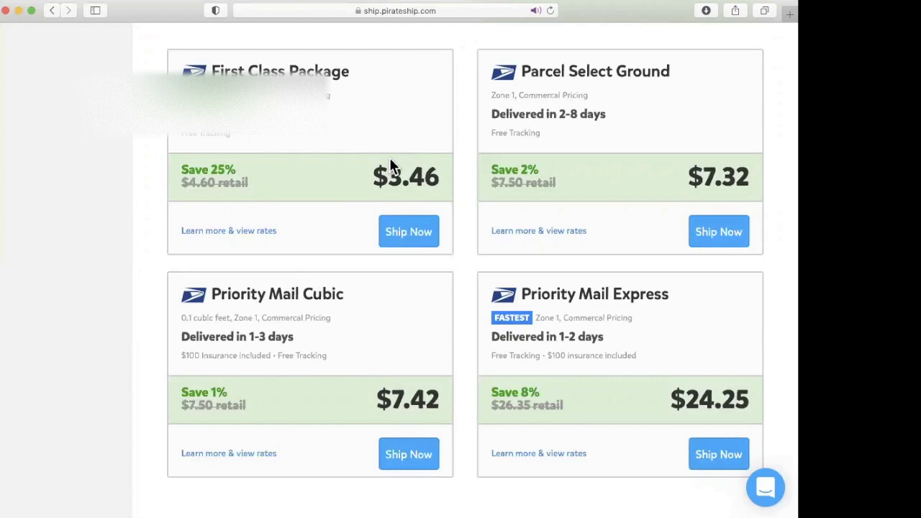
scroll(389, 162, up, 10)
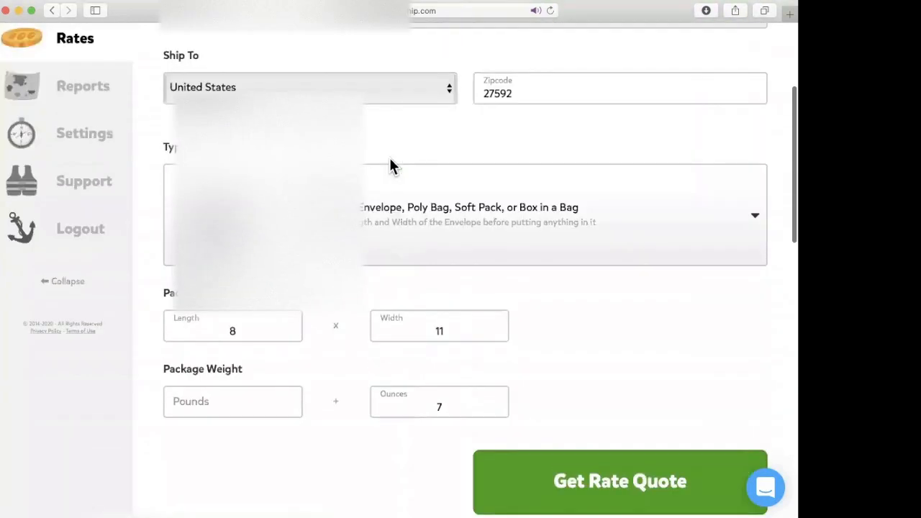
scroll(390, 160, up, 5)
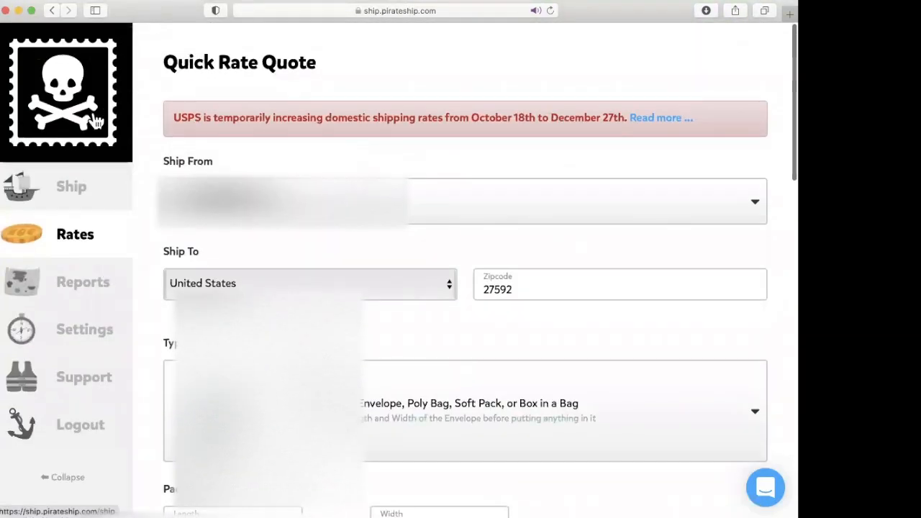
- Go to the Ship page and upload a recipient spreadsheet to start a batch of labels
click(86, 181)
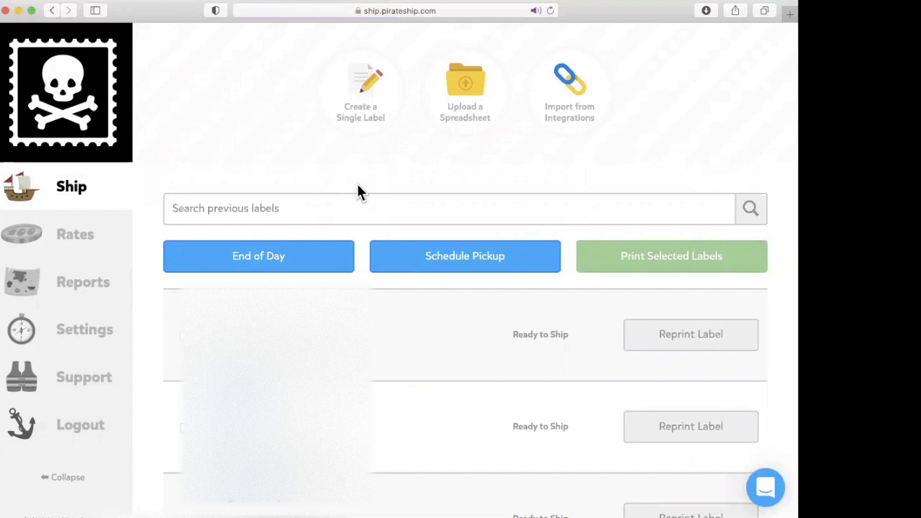
click(467, 127)
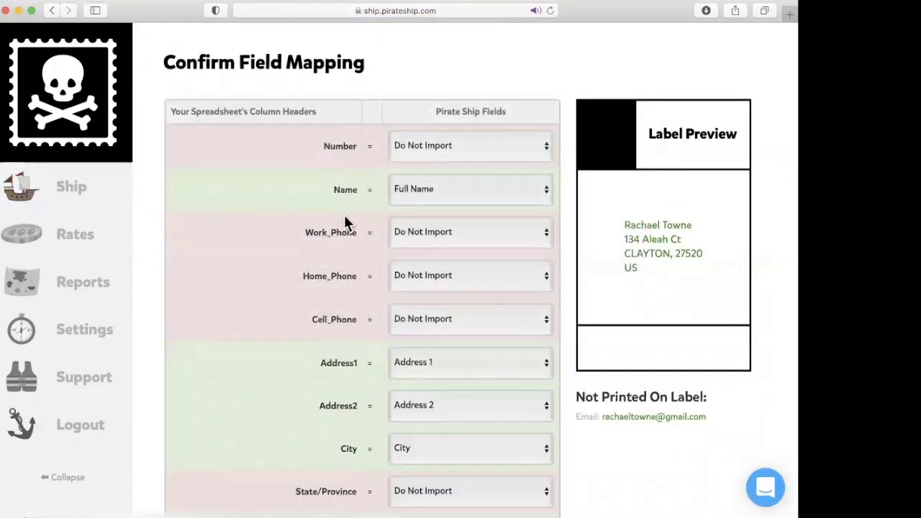
scroll(344, 215, down, 1)
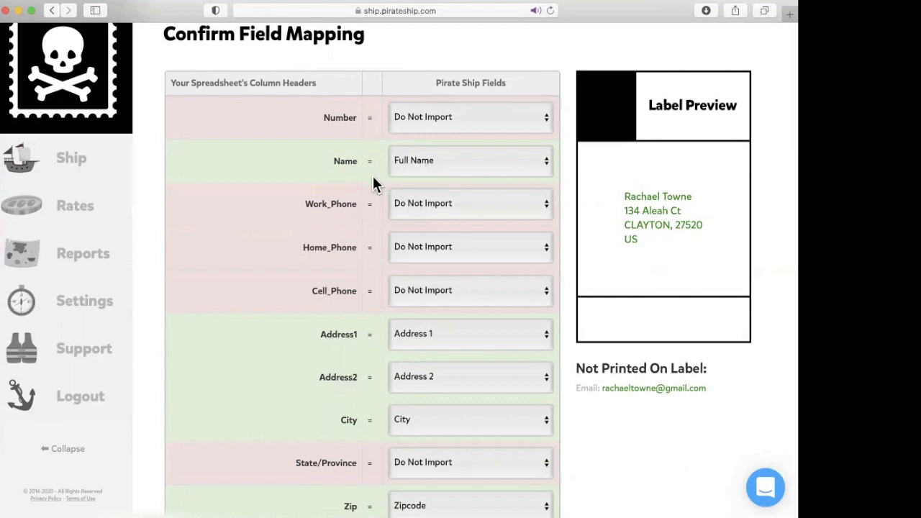
- Map the spreadsheet's Cell_Phone column to Phone and keep Address1 mapped to Address 1
scroll(349, 294, down, 3)
click(423, 195)
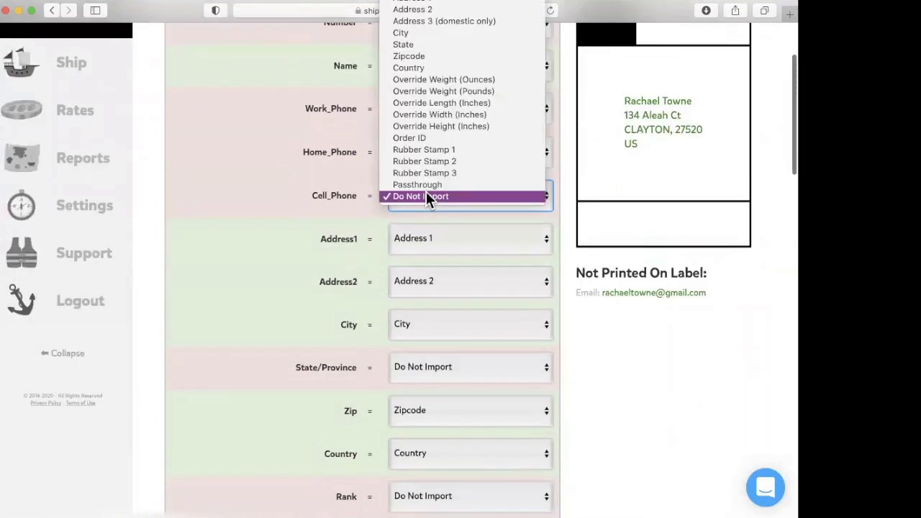
scroll(433, 49, up, 5)
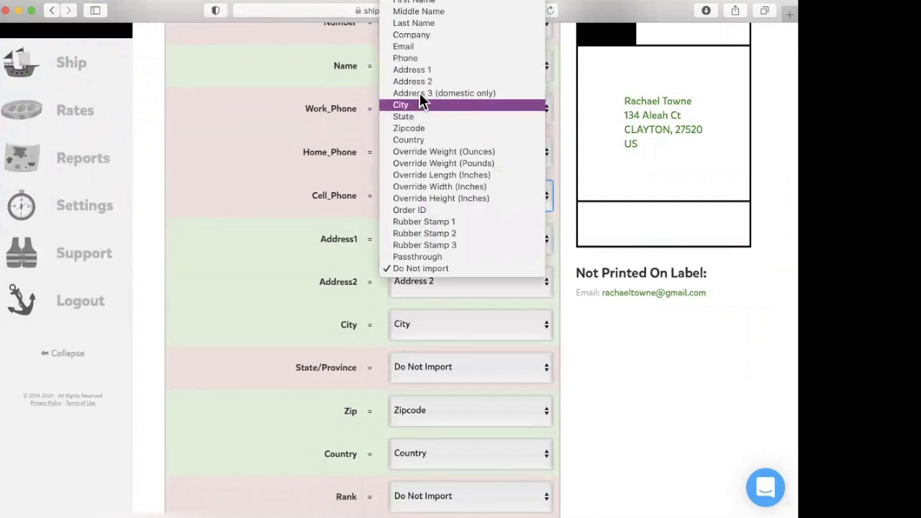
click(431, 61)
scroll(416, 277, down, 1)
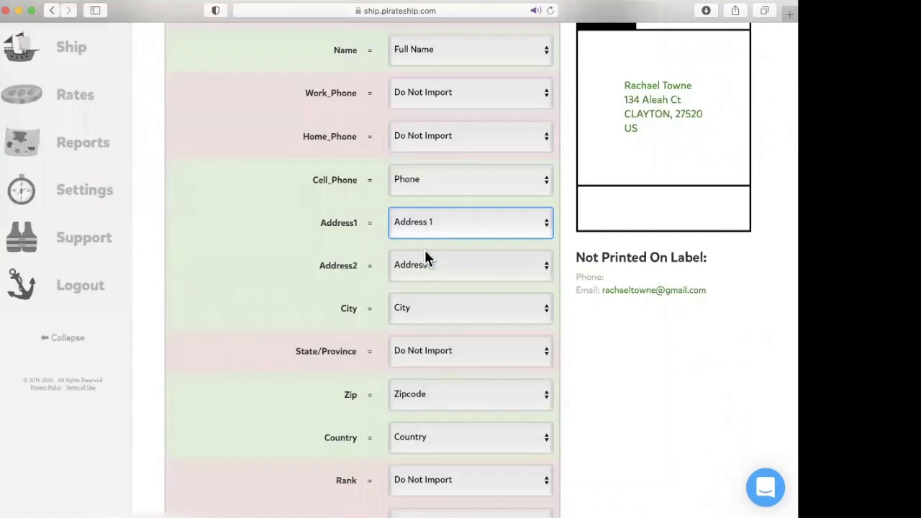
click(422, 227)
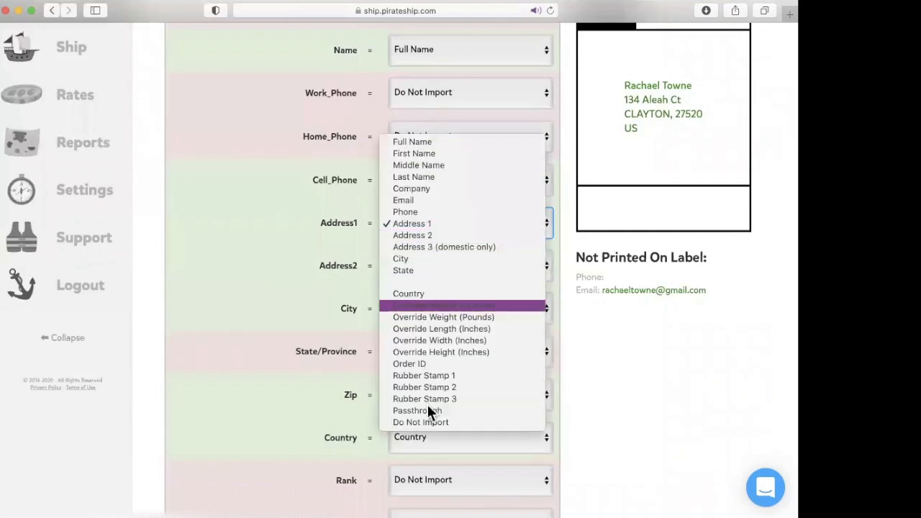
click(328, 307)
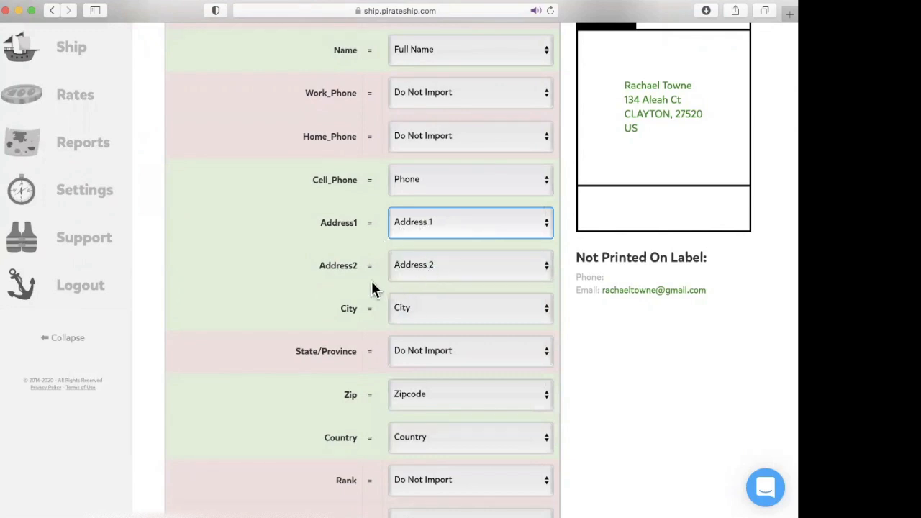
- Map the spreadsheet's State/Province column to the State field
scroll(372, 288, down, 3)
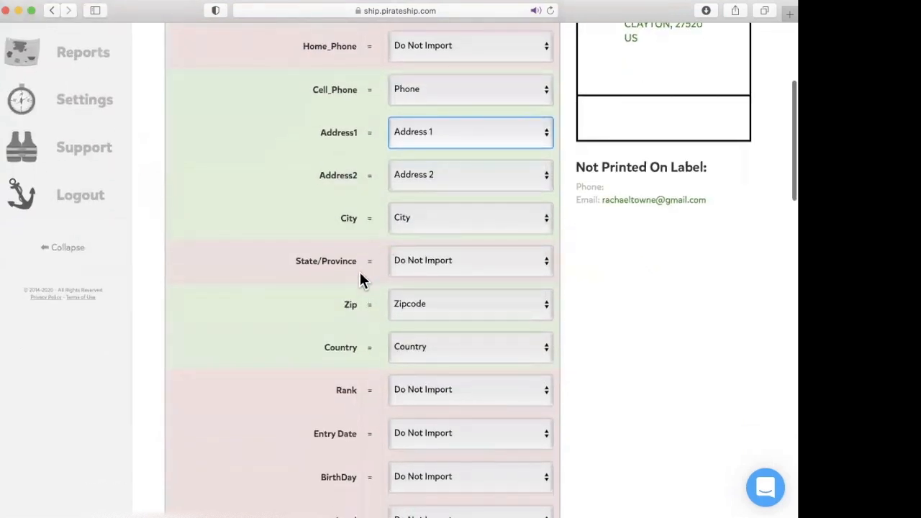
scroll(361, 200, down, 2)
click(439, 190)
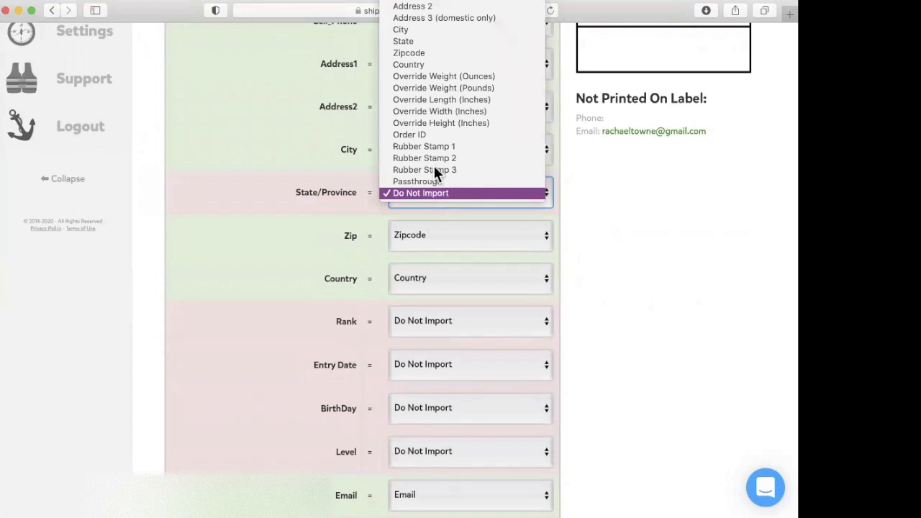
click(412, 42)
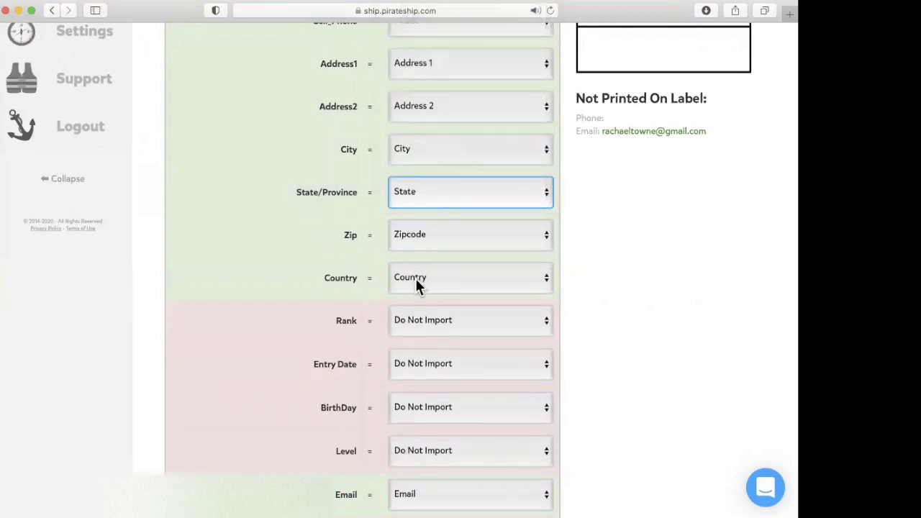
- Check the remaining column mappings through Trip GV and confirm the field mapping
scroll(355, 321, down, 4)
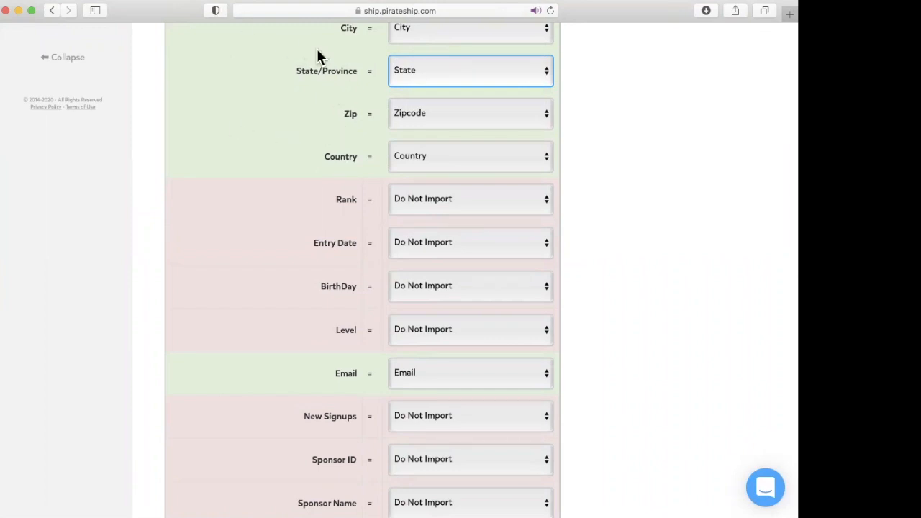
scroll(312, 141, down, 3)
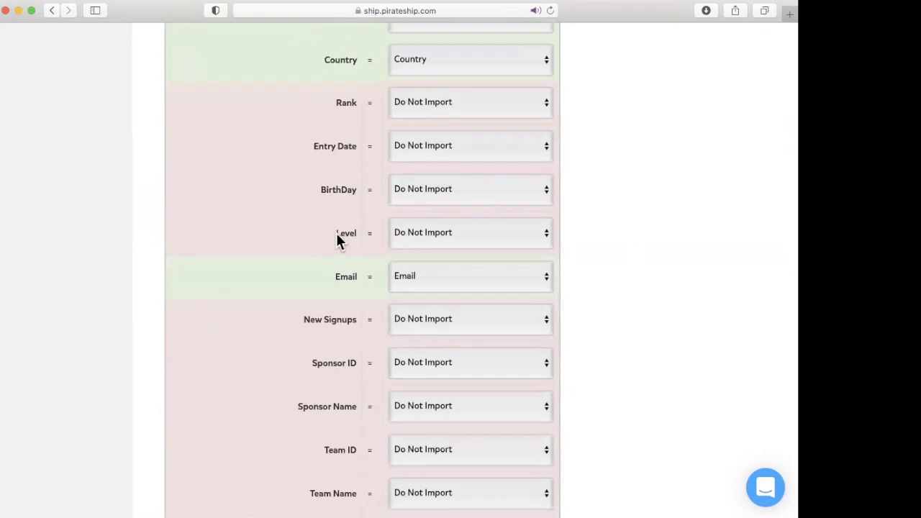
scroll(338, 240, down, 4)
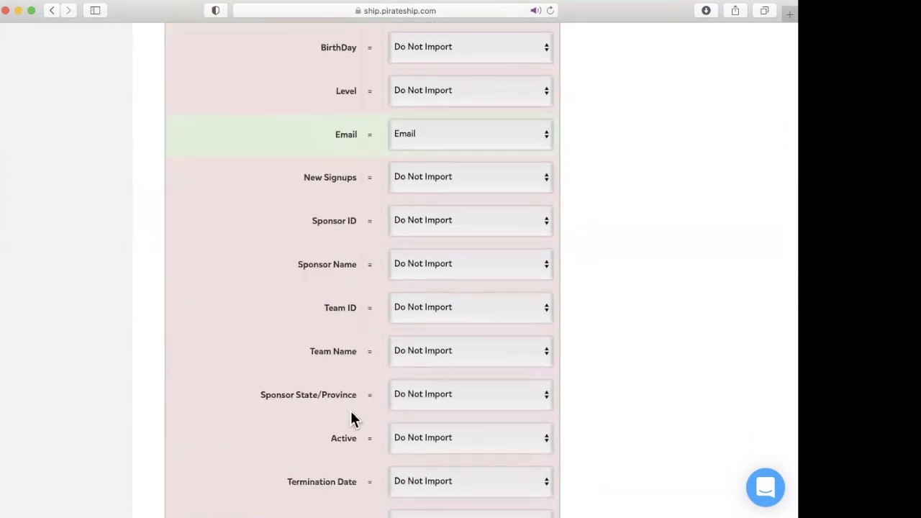
scroll(351, 413, down, 12)
scroll(351, 415, down, 10)
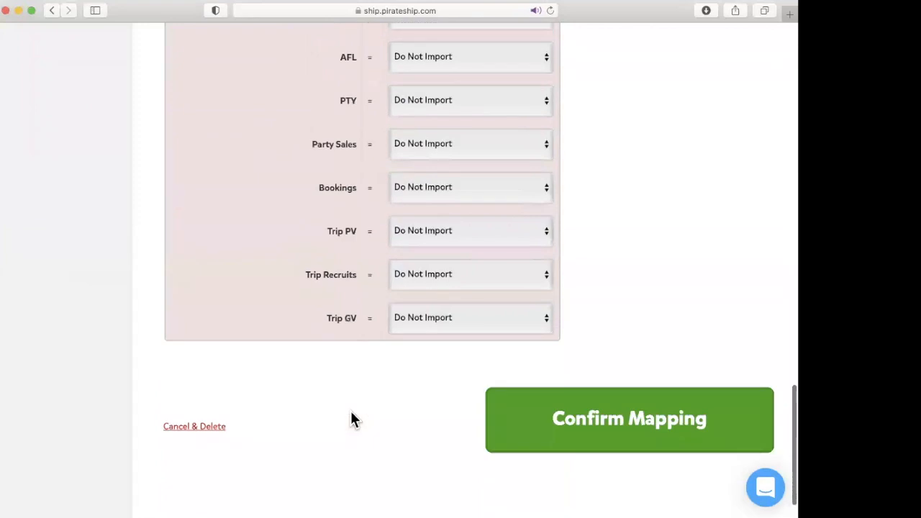
click(606, 380)
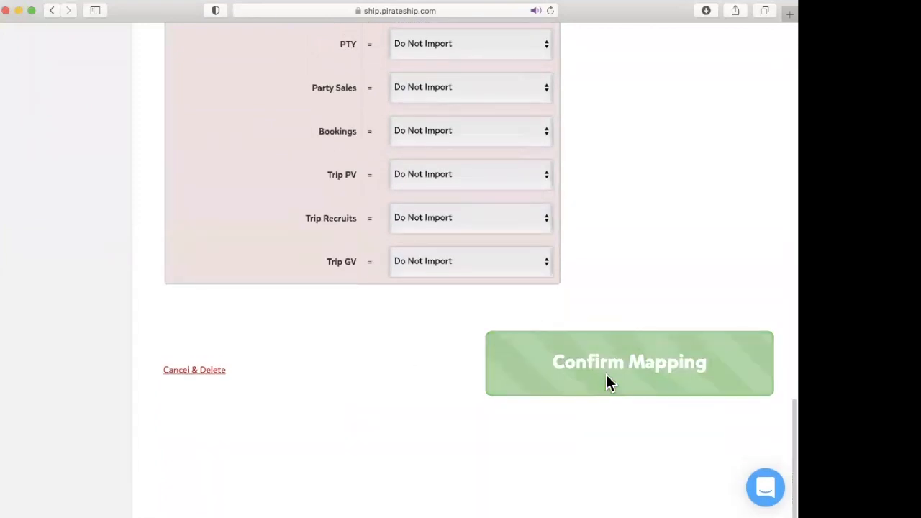
- Name the batch shipment "Team" and choose its Ship From address
text(Team)
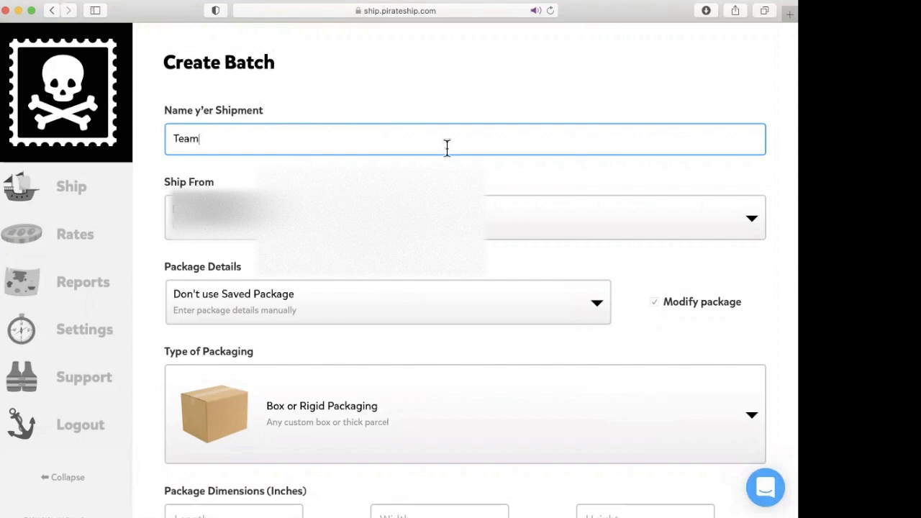
scroll(430, 166, down, 1)
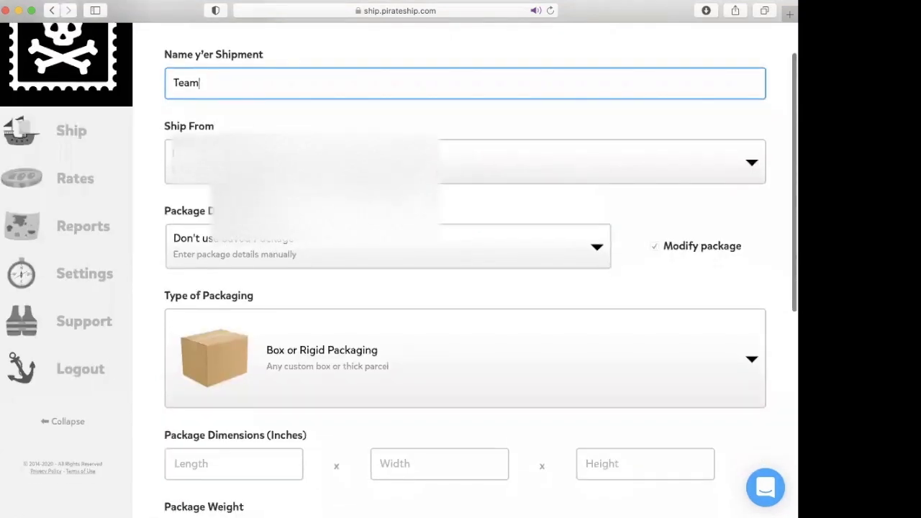
click(360, 162)
click(324, 205)
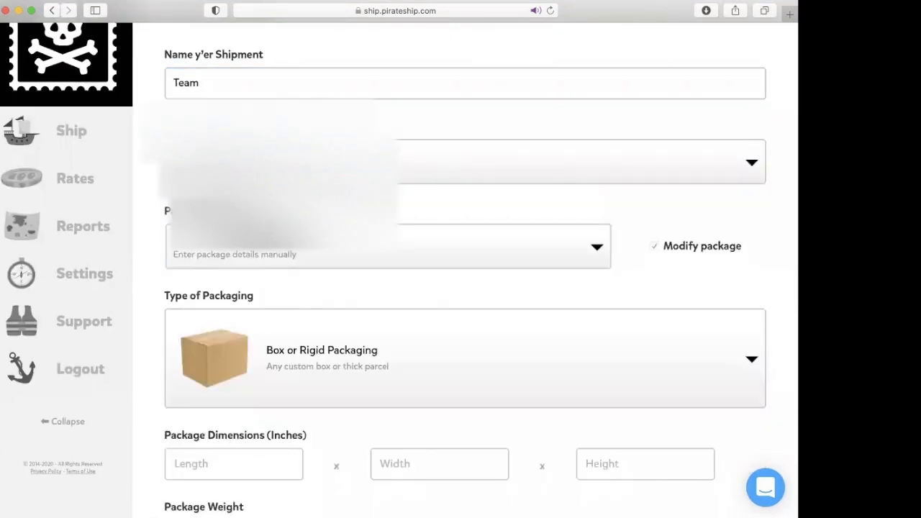
- Choose a saved package for the Team batch and get its shipping rates
scroll(591, 295, down, 2)
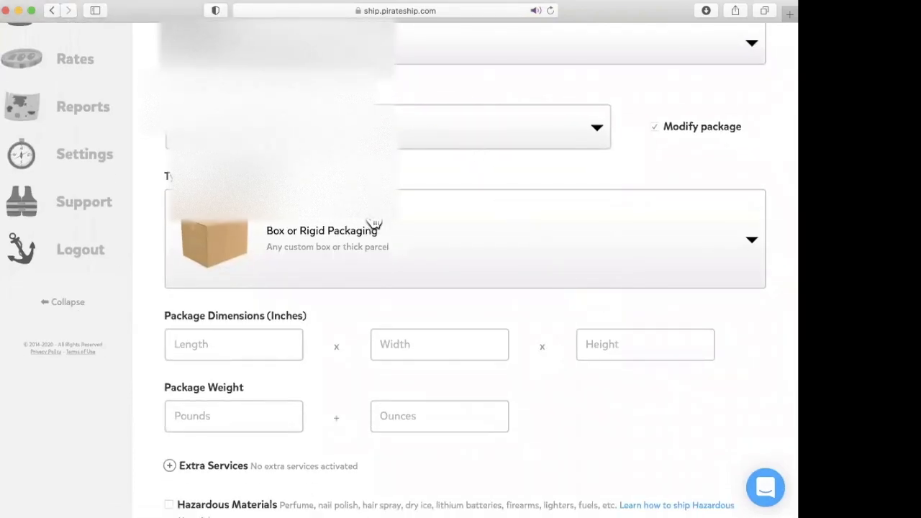
click(345, 130)
click(338, 171)
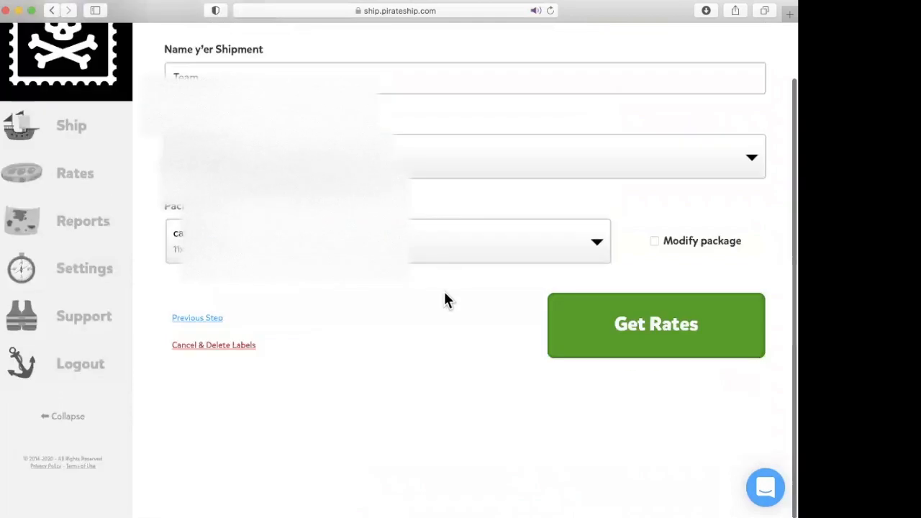
click(638, 331)
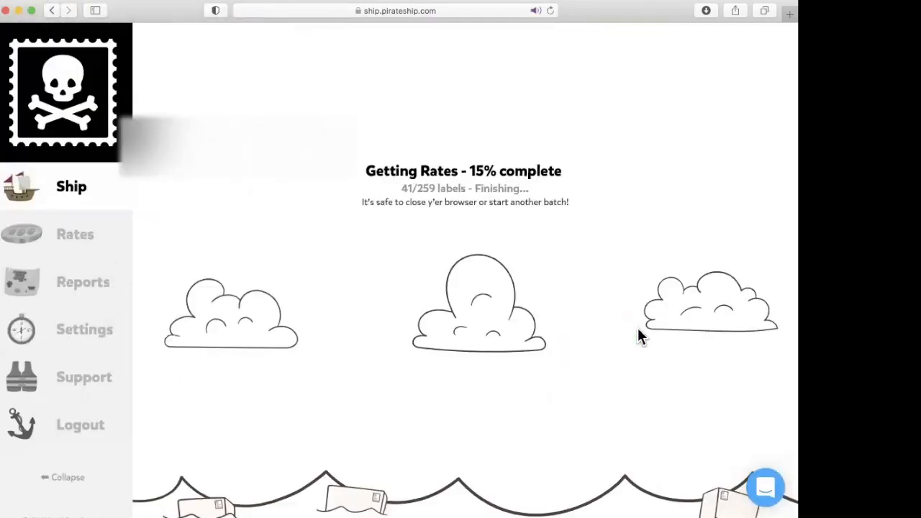
- Review the Team batch's First Class Package price, ship date, recipient email option and total cost, and return to the Ship page
scroll(571, 330, down, 3)
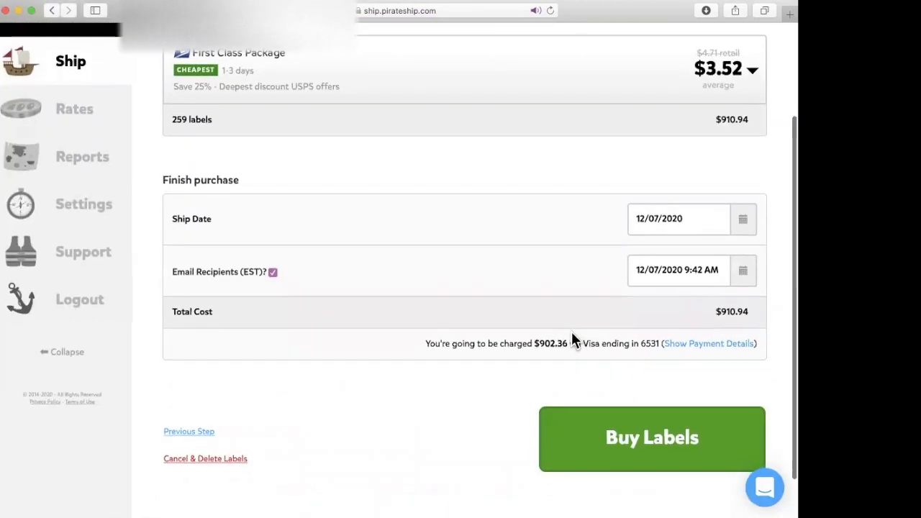
scroll(571, 332, up, 2)
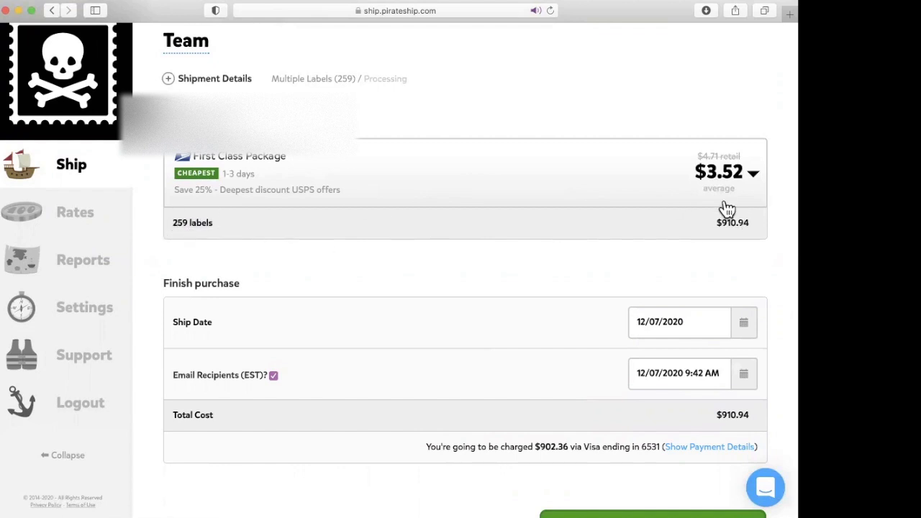
drag(715, 228, 755, 227)
scroll(502, 285, down, 1)
scroll(502, 285, up, 1)
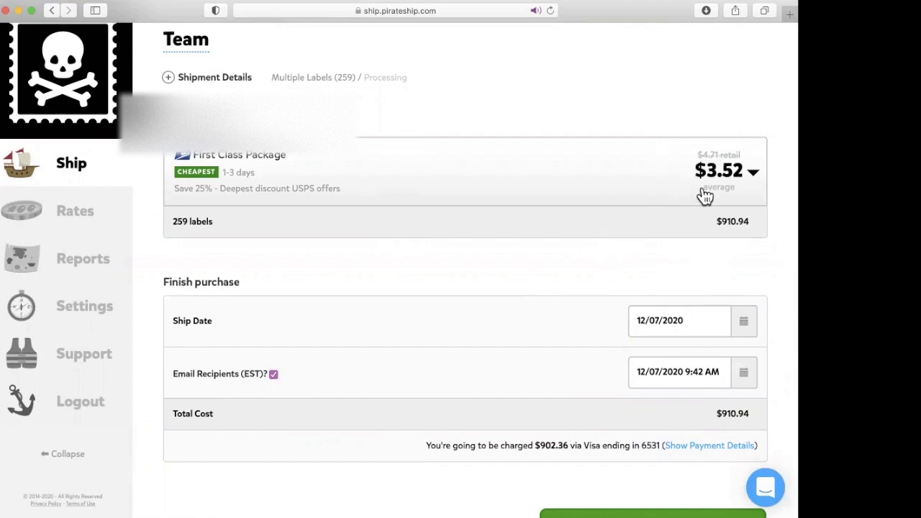
scroll(586, 335, down, 5)
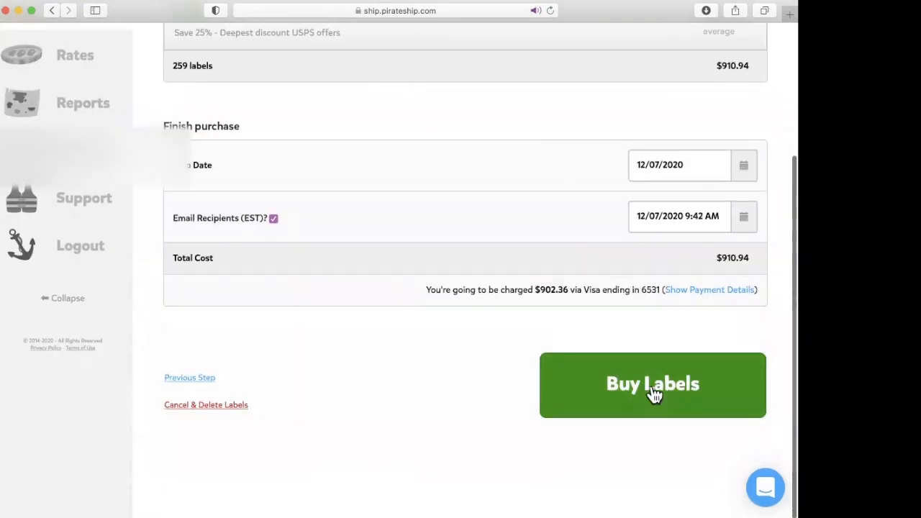
scroll(536, 323, up, 6)
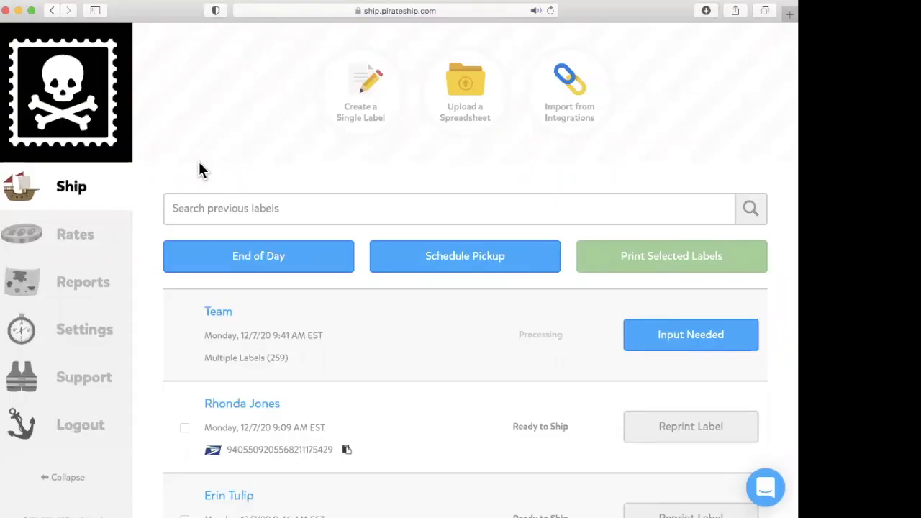
- Open the Shipping Report, set its period to the current year, and check the total shipping costs
click(75, 282)
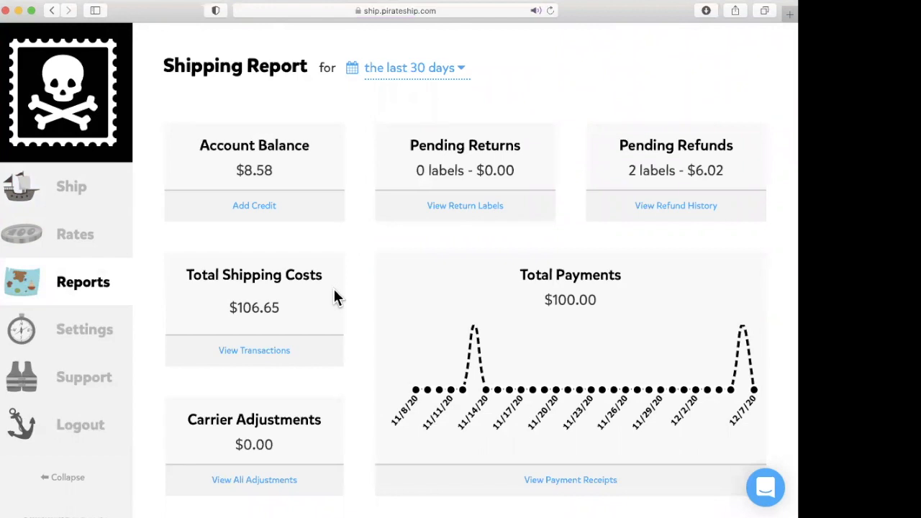
click(457, 70)
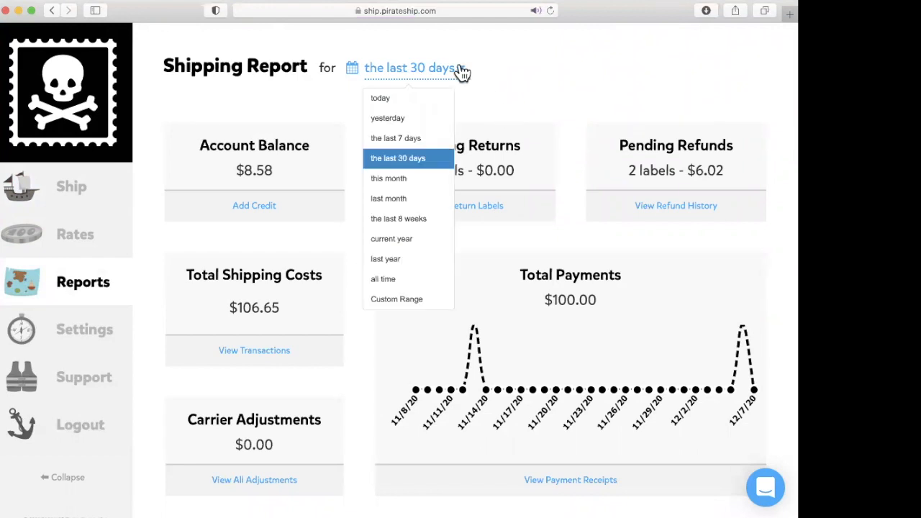
click(392, 240)
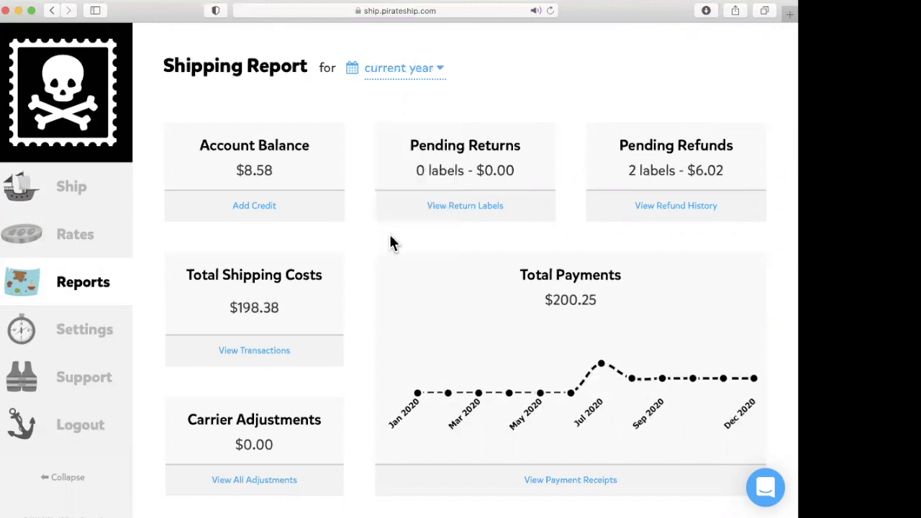
drag(220, 303, 300, 302)
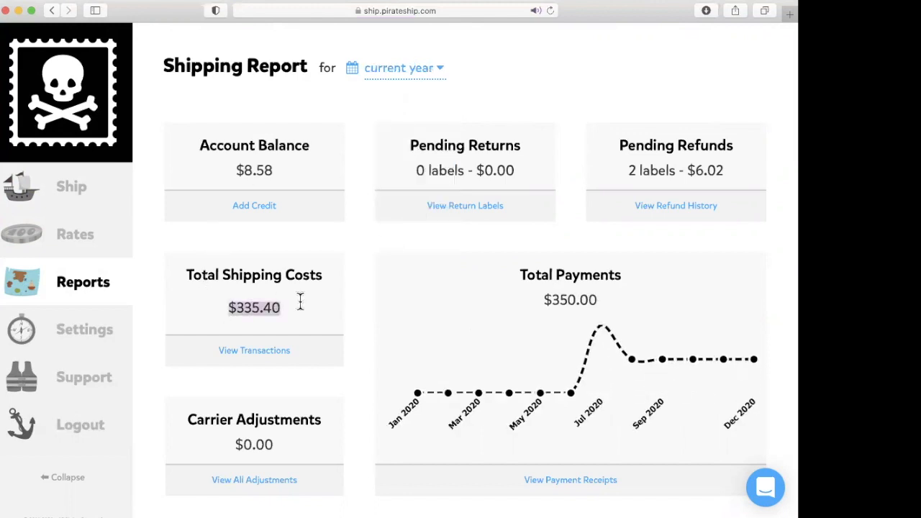
click(225, 309)
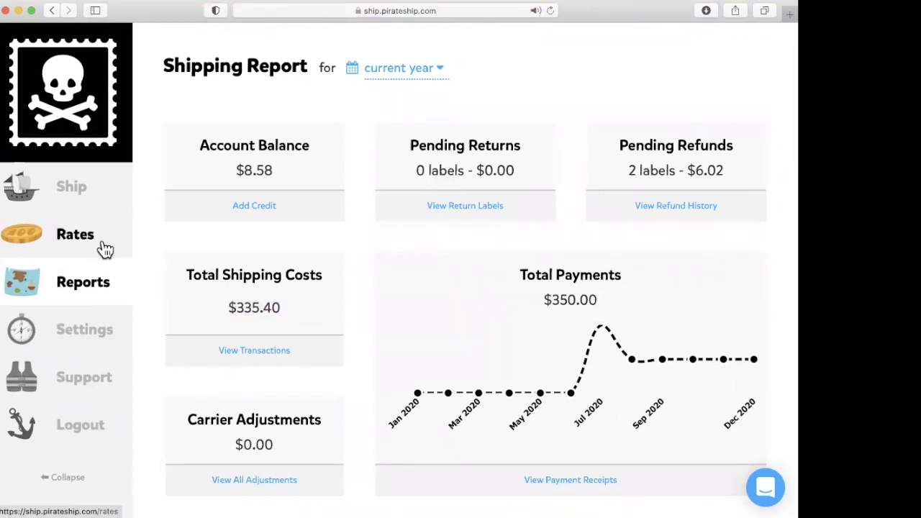
- Open the Integrations settings and look through the ecommerce platforms available for importing orders
click(76, 336)
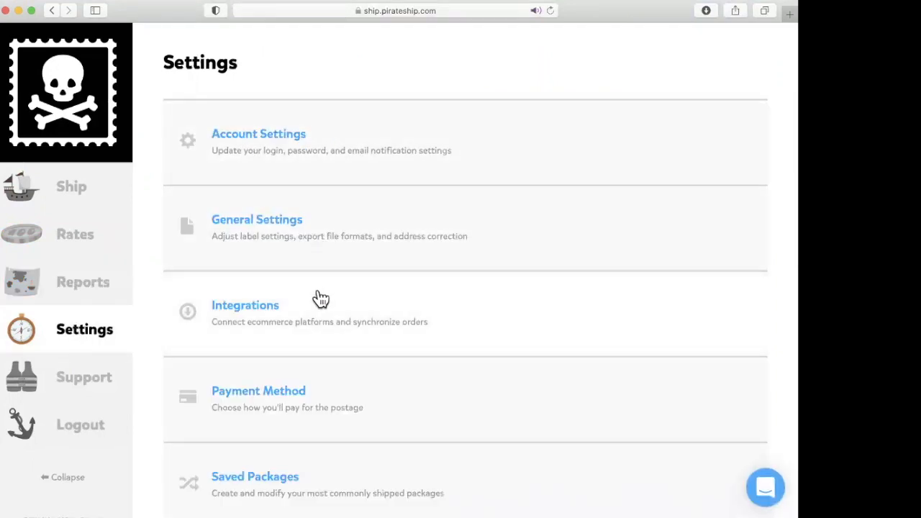
scroll(315, 297, down, 3)
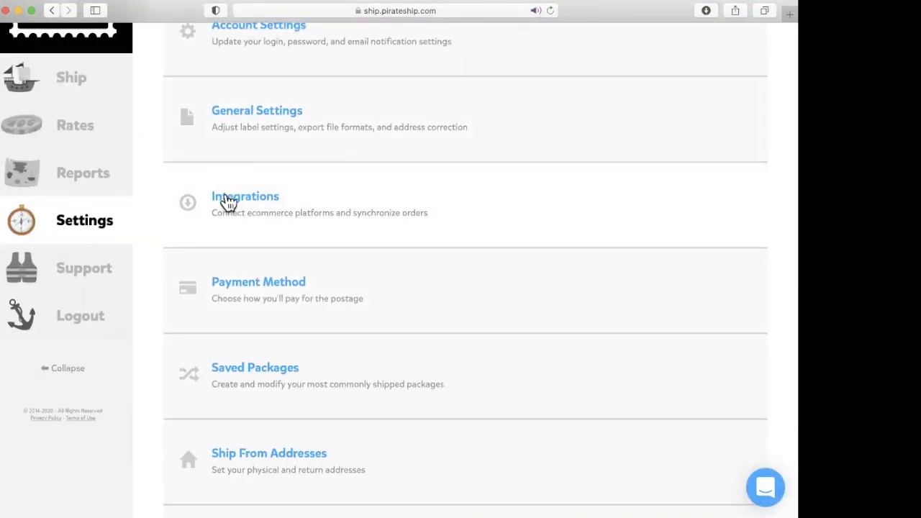
click(254, 199)
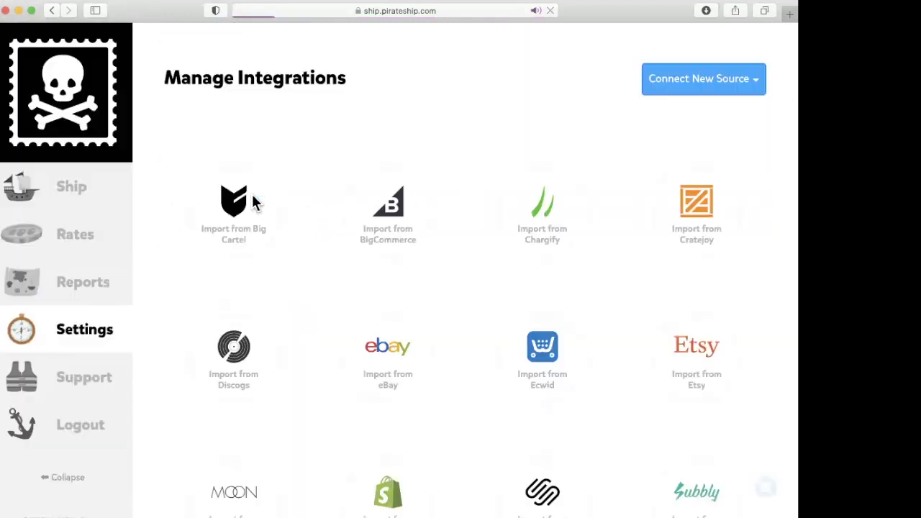
scroll(325, 333, down, 3)
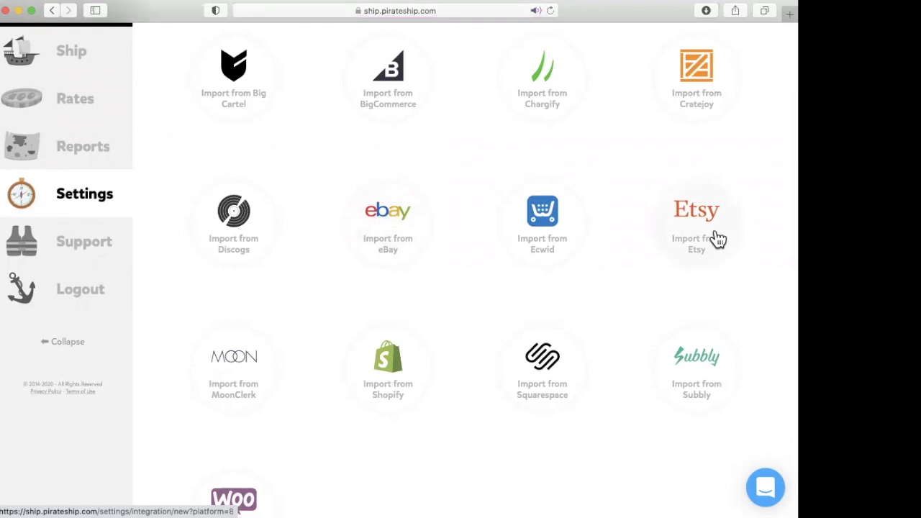
scroll(457, 351, down, 2)
scroll(456, 352, up, 4)
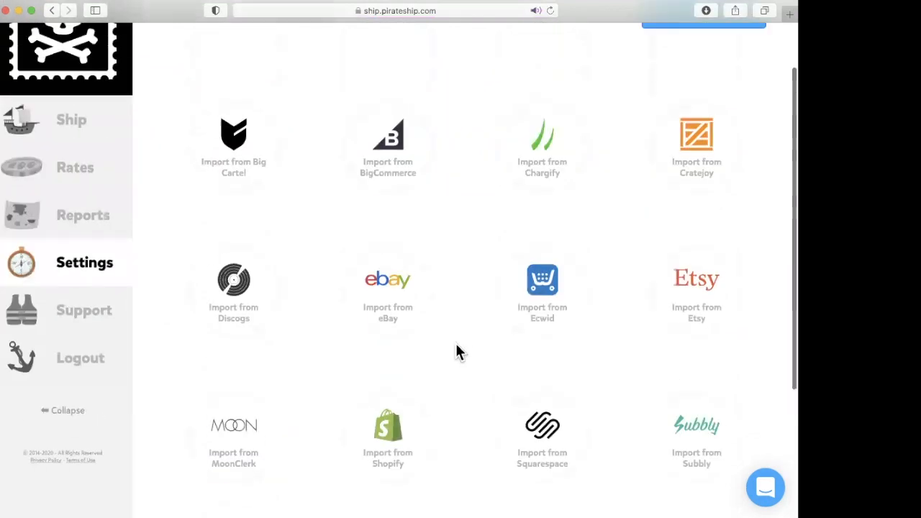
scroll(457, 352, up, 2)
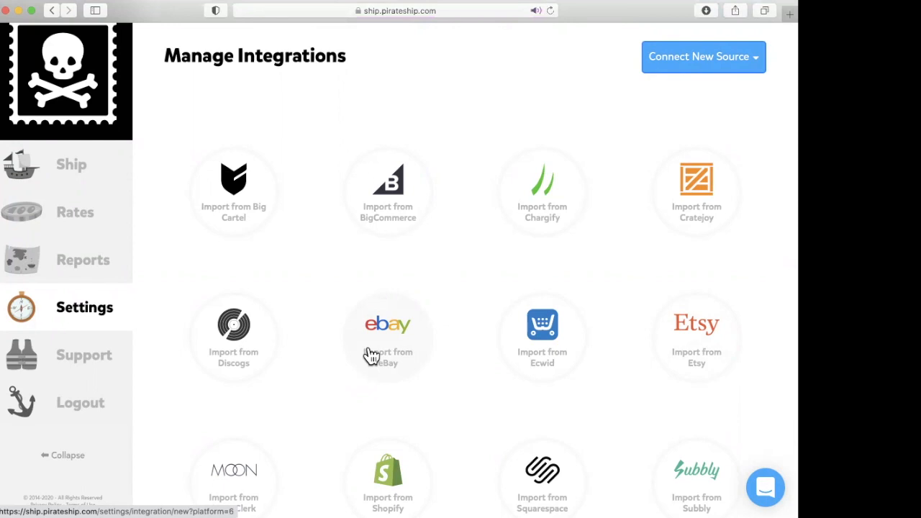
- Open the Pirate Ship support site and look through its help article collections
click(92, 352)
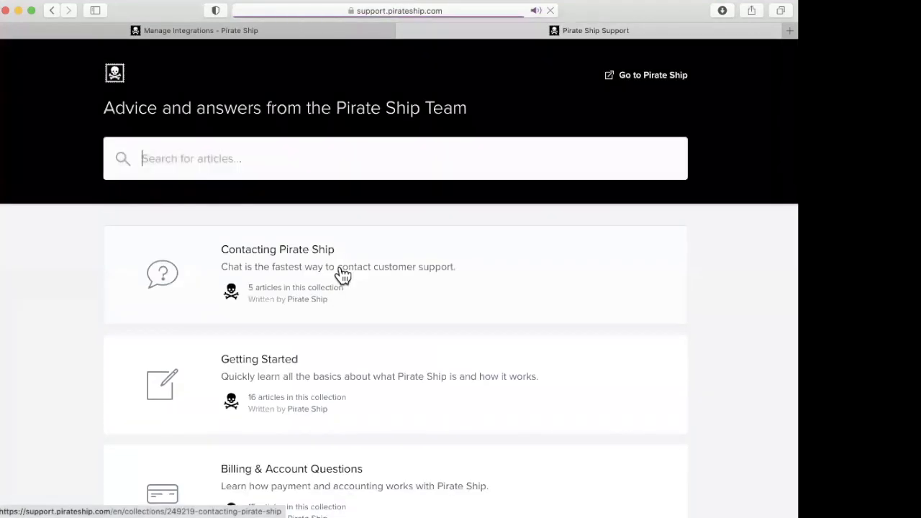
scroll(308, 288, down, 5)
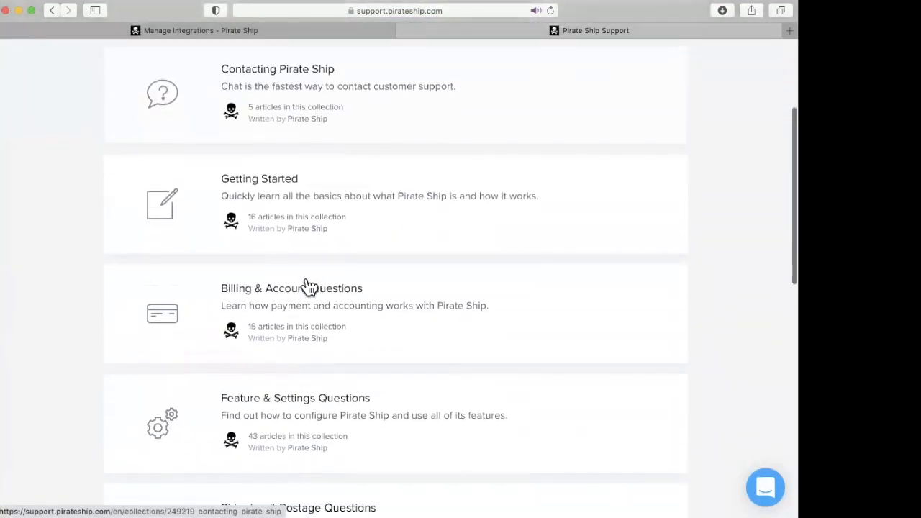
scroll(308, 286, down, 7)
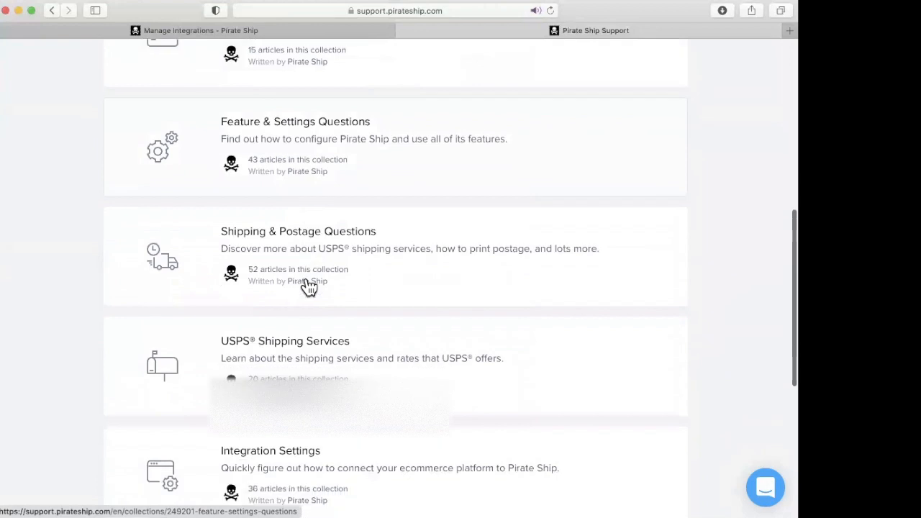
scroll(309, 287, down, 4)
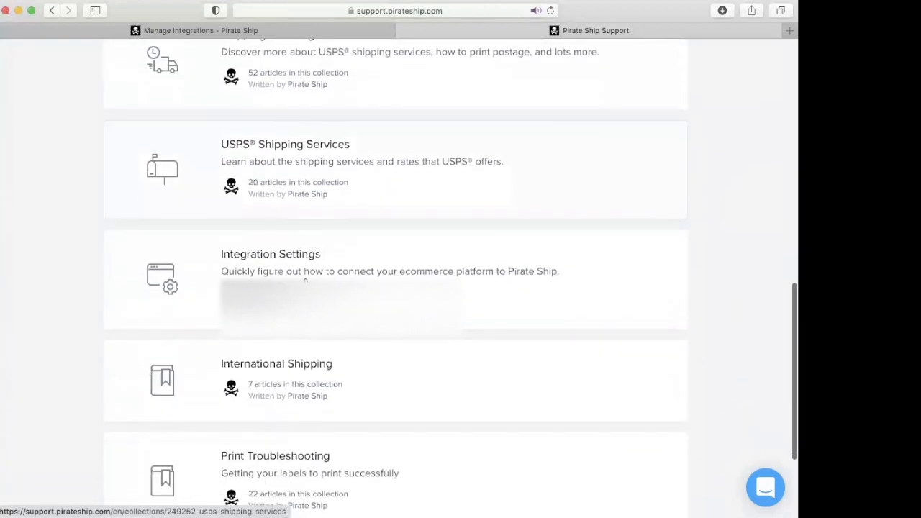
scroll(308, 287, down, 2)
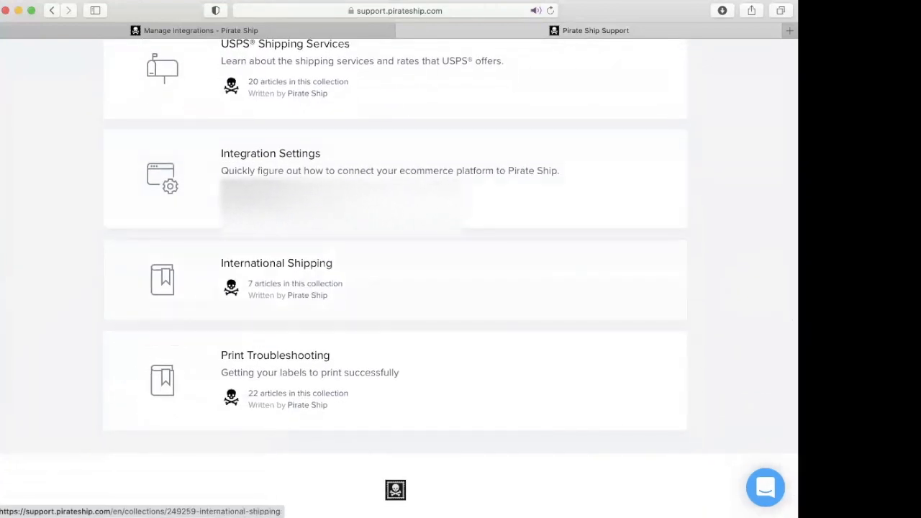
scroll(308, 208, up, 2)
scroll(308, 208, up, 14)
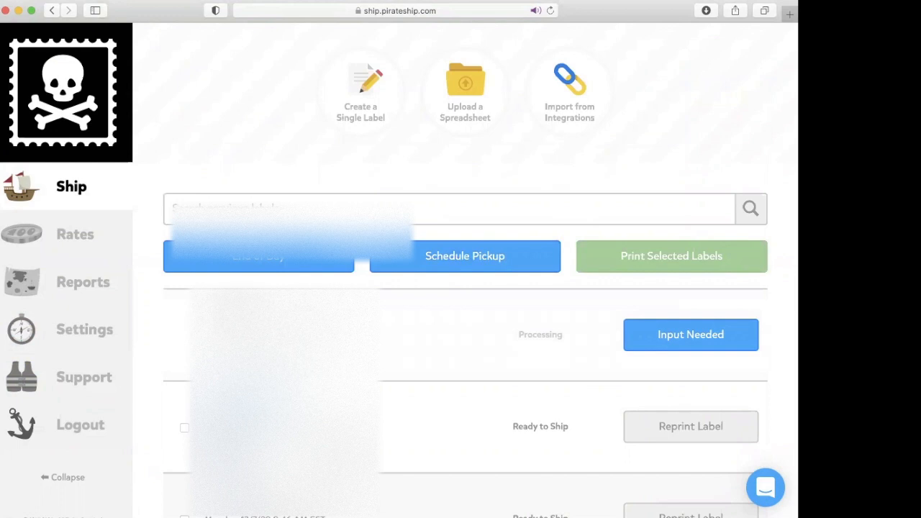
- Open the free USPS pickup request from the Ship page and review its location, package count and weight fields
click(426, 263)
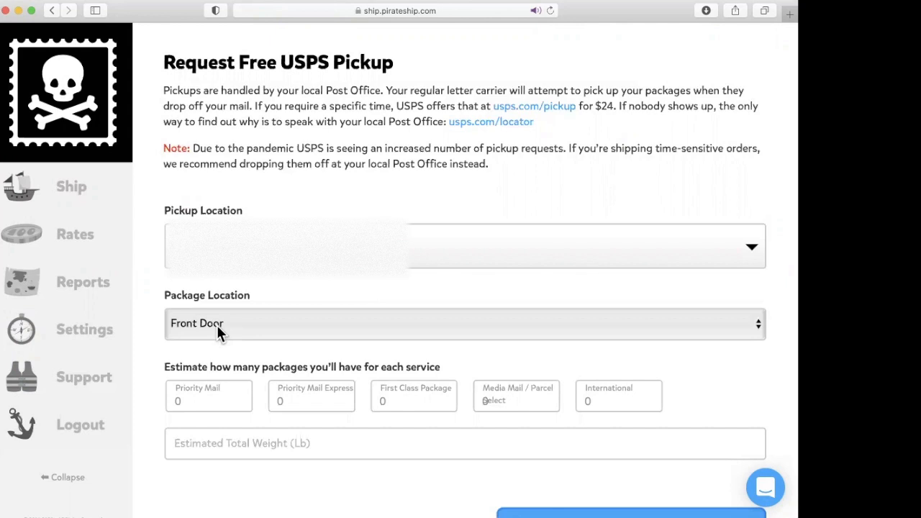
scroll(380, 355, down, 3)
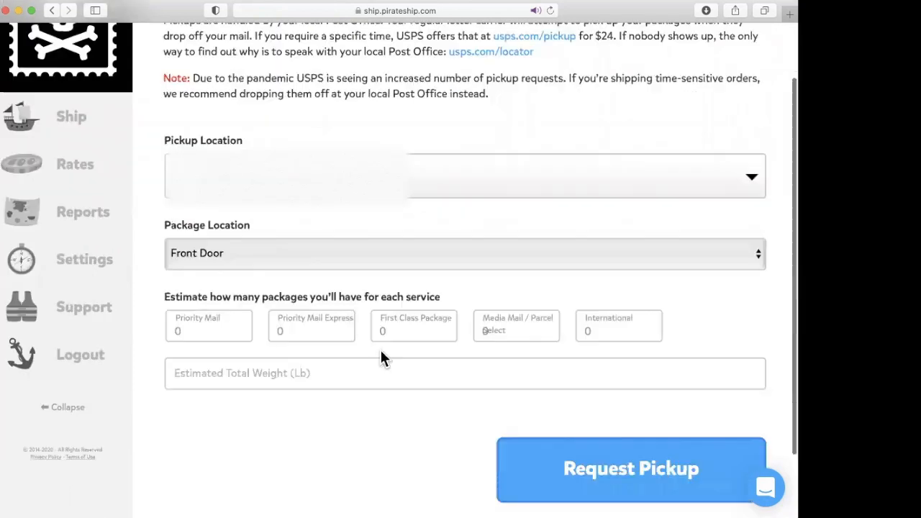
scroll(357, 392, up, 3)
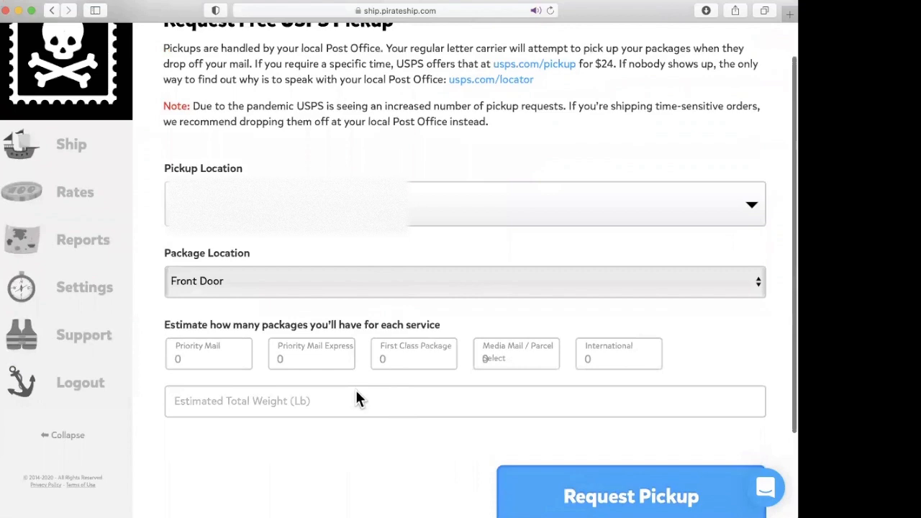